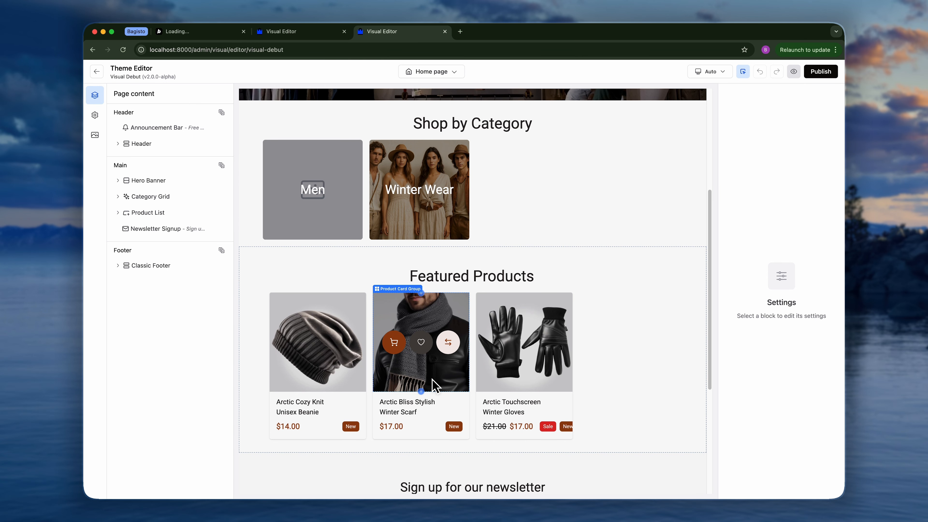
Scroll through the home page preview to examine its sections from hero banner to footer.
{"action": "scroll", "coordinate": [434, 384], "scroll_direction": "down", "scroll_amount": 6}
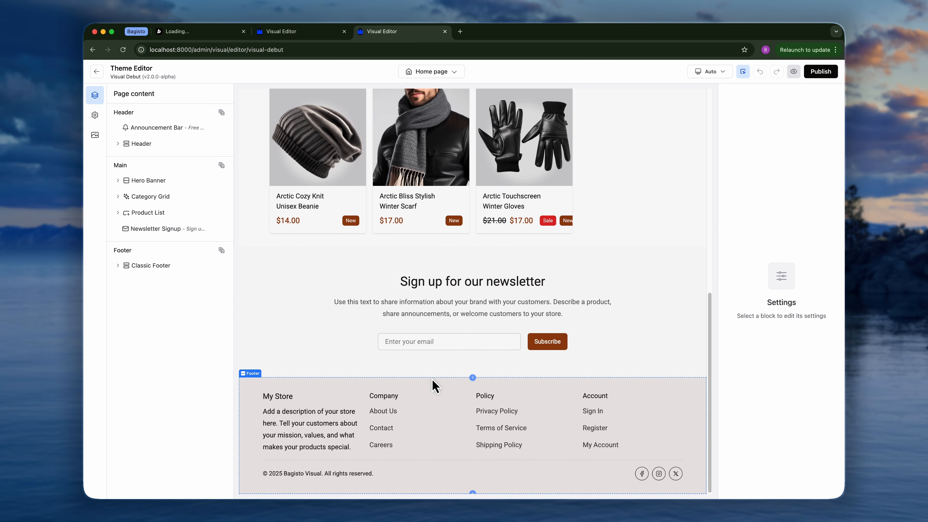
{"action": "scroll", "coordinate": [435, 385], "scroll_direction": "up", "scroll_amount": 9}
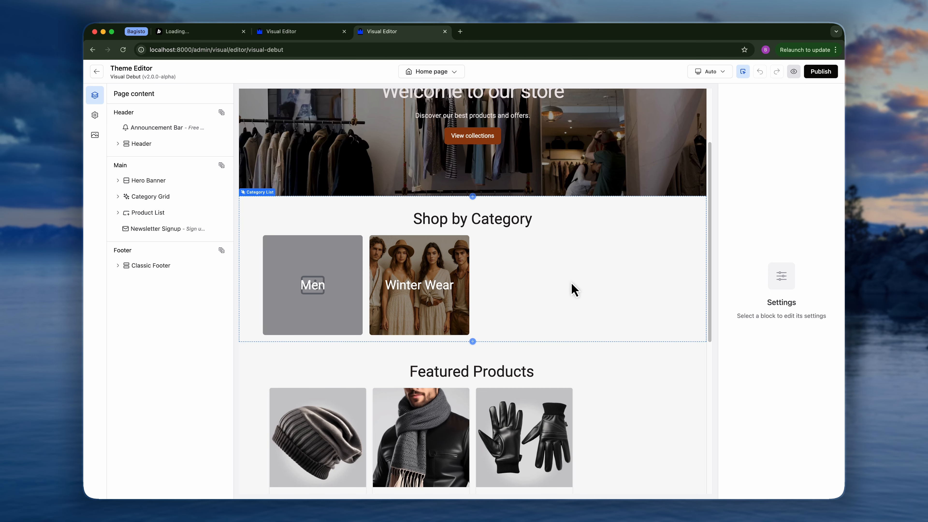
{"action": "scroll", "coordinate": [511, 294], "scroll_direction": "up", "scroll_amount": 3}
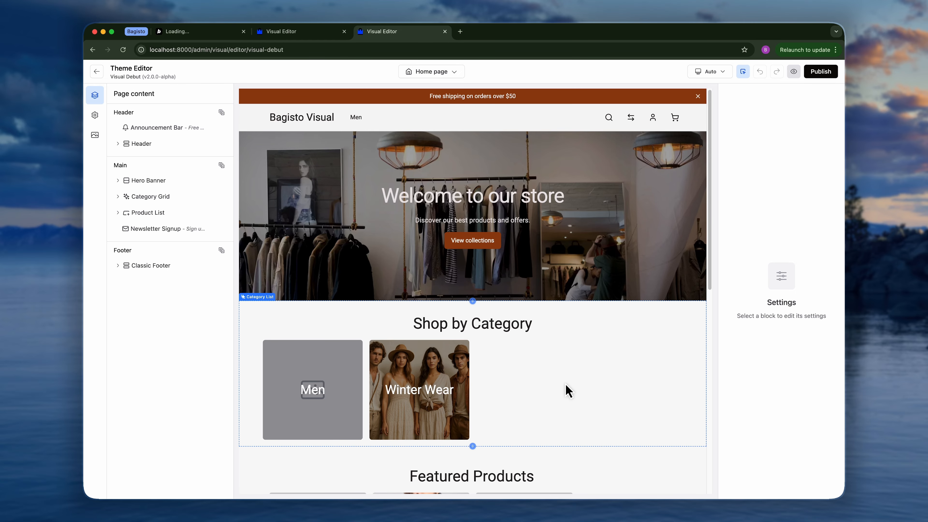
{"action": "scroll", "coordinate": [568, 391], "scroll_direction": "down", "scroll_amount": 2}
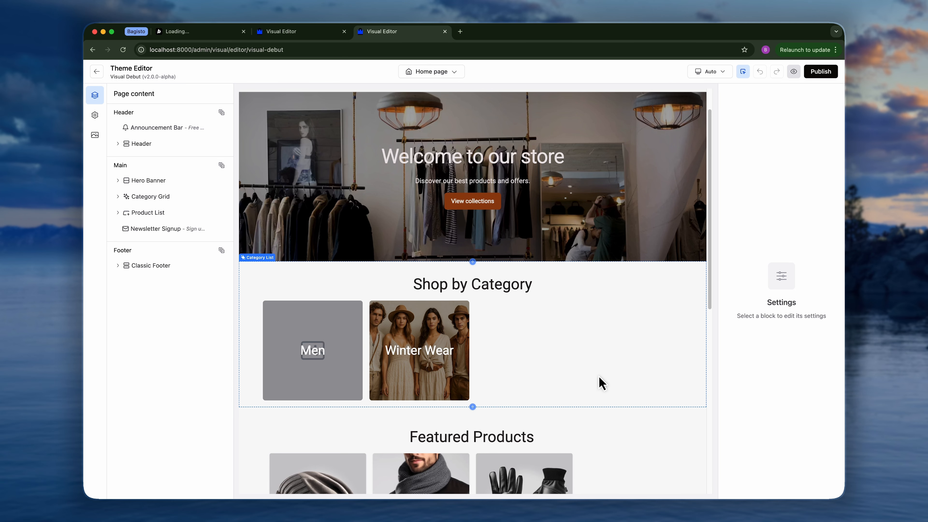
{"action": "scroll", "coordinate": [599, 377], "scroll_direction": "down", "scroll_amount": 10}
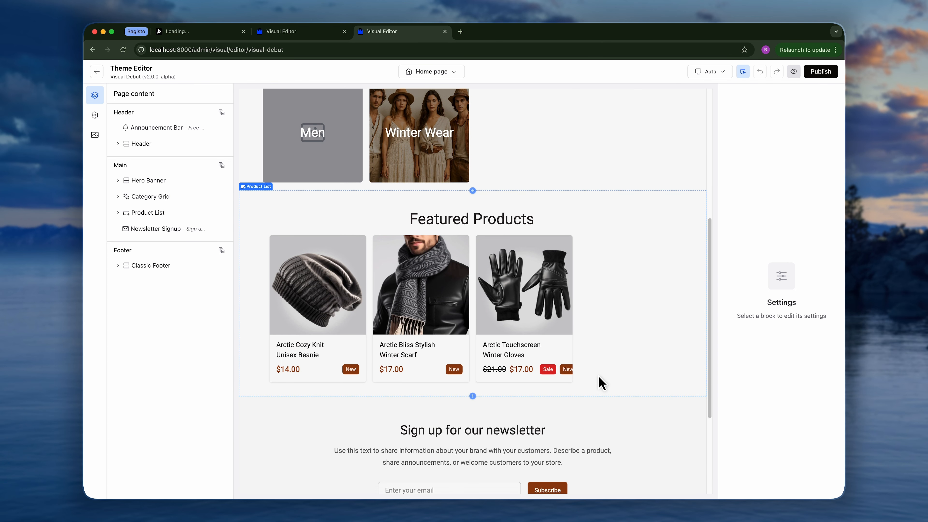
{"action": "scroll", "coordinate": [601, 382], "scroll_direction": "up", "scroll_amount": 12}
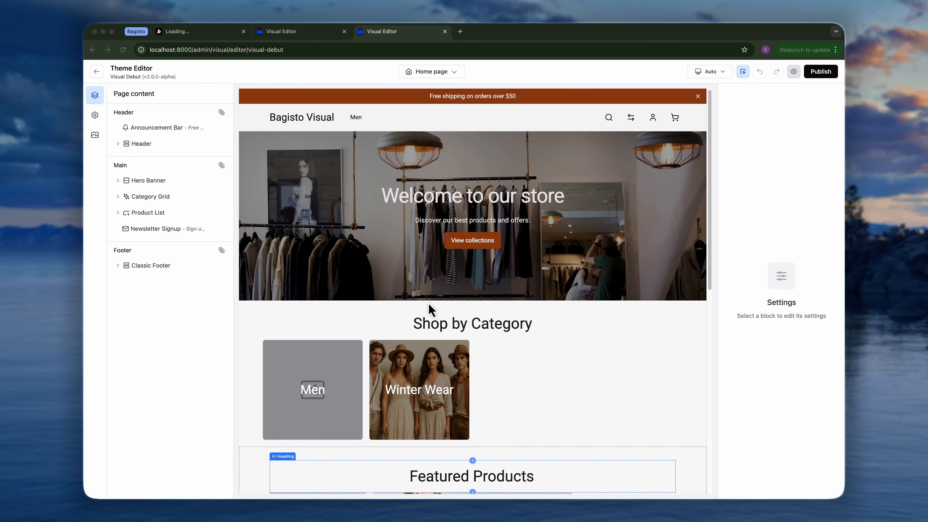
{"action": "left_click", "coordinate": [177, 343]}
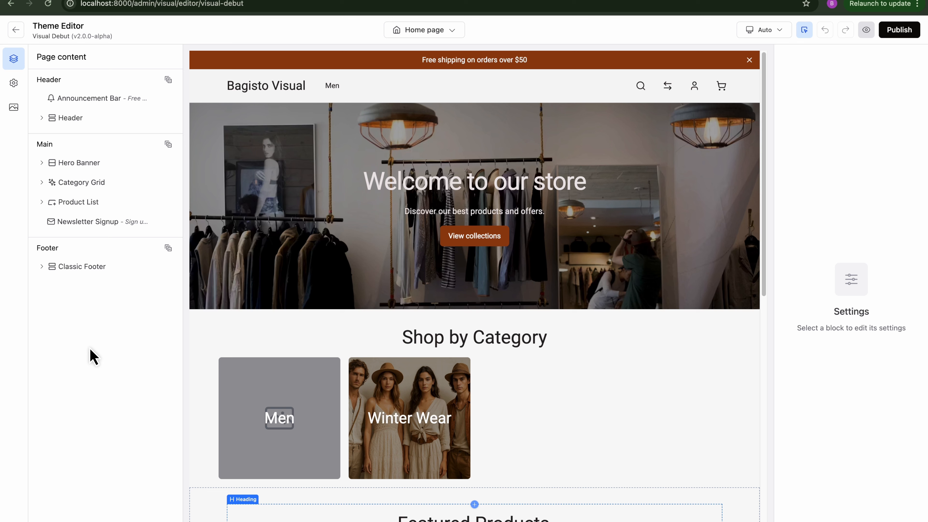
Expand and collapse the Hero Banner, Buttons and Product List layers to inspect their nested blocks.
{"action": "left_click", "coordinate": [41, 164]}
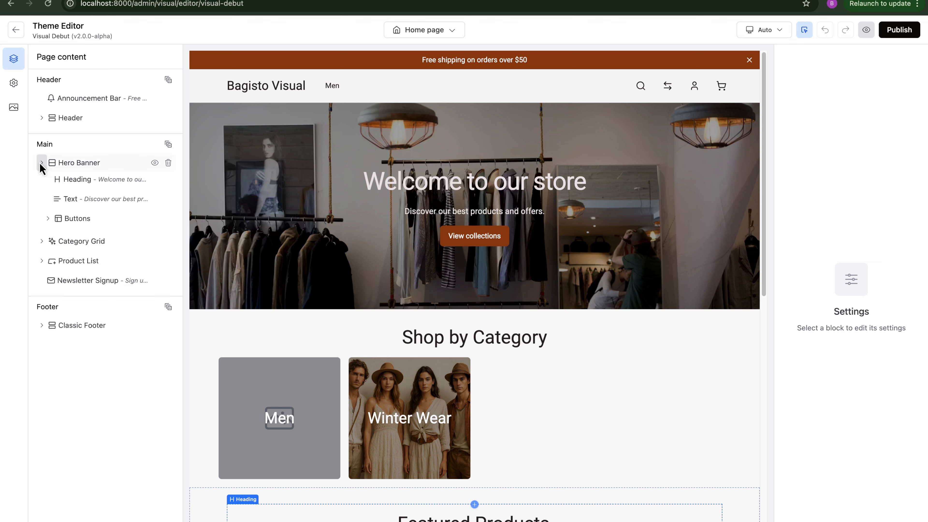
{"action": "left_click", "coordinate": [47, 218]}
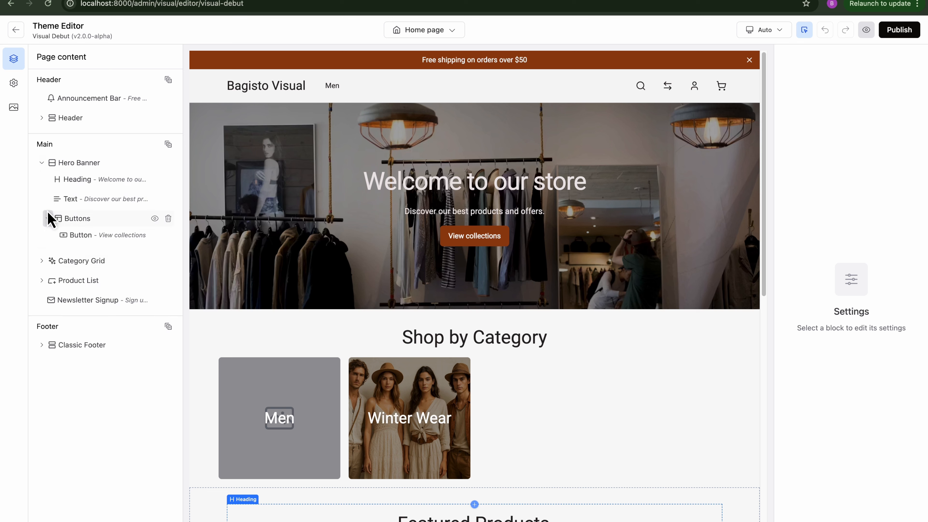
{"action": "left_click", "coordinate": [41, 280]}
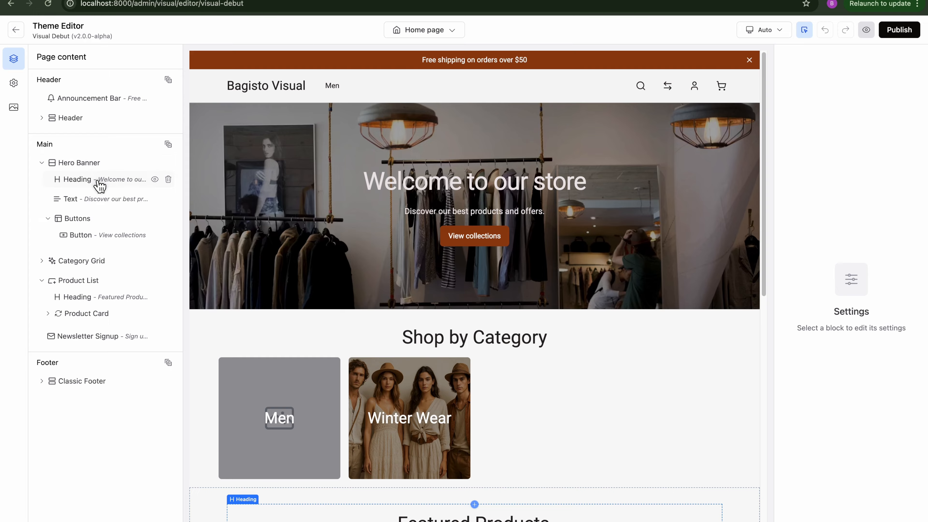
{"action": "mouse_move", "coordinate": [97, 185]}
{"action": "left_mouse_down"}
{"action": "mouse_move", "coordinate": [99, 197]}
{"action": "mouse_move", "coordinate": [99, 180]}
{"action": "left_mouse_up"}
{"action": "left_click", "coordinate": [41, 162]}
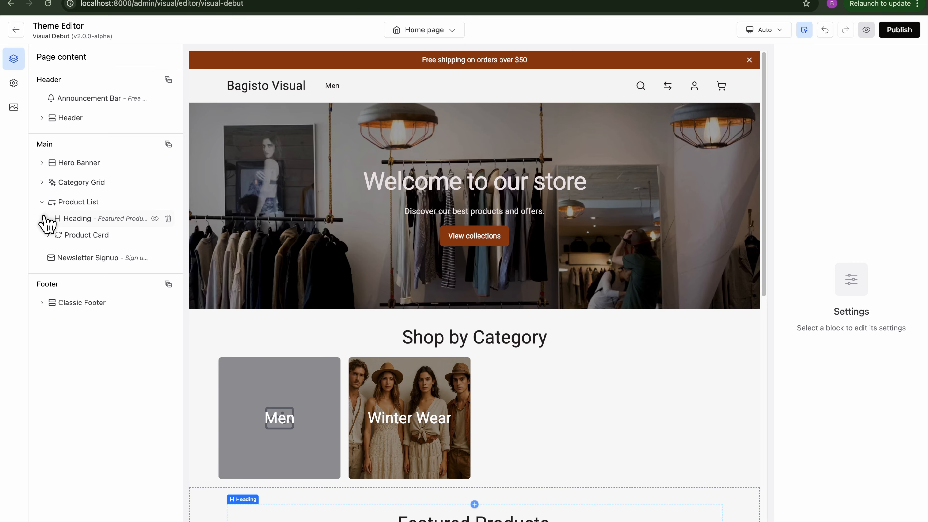
{"action": "left_click", "coordinate": [42, 201]}
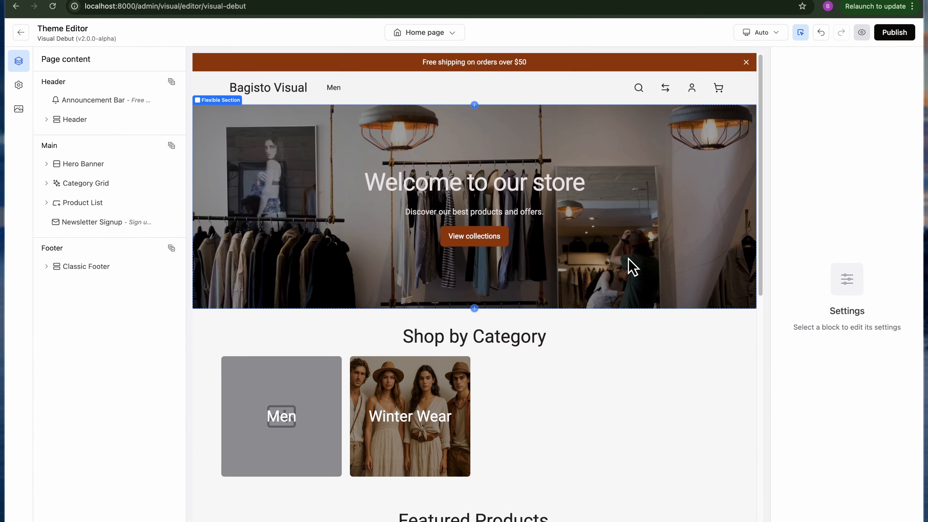
Select the hero heading on the canvas and expand its Typography and Appearance settings.
{"action": "double_click", "coordinate": [851, 311]}
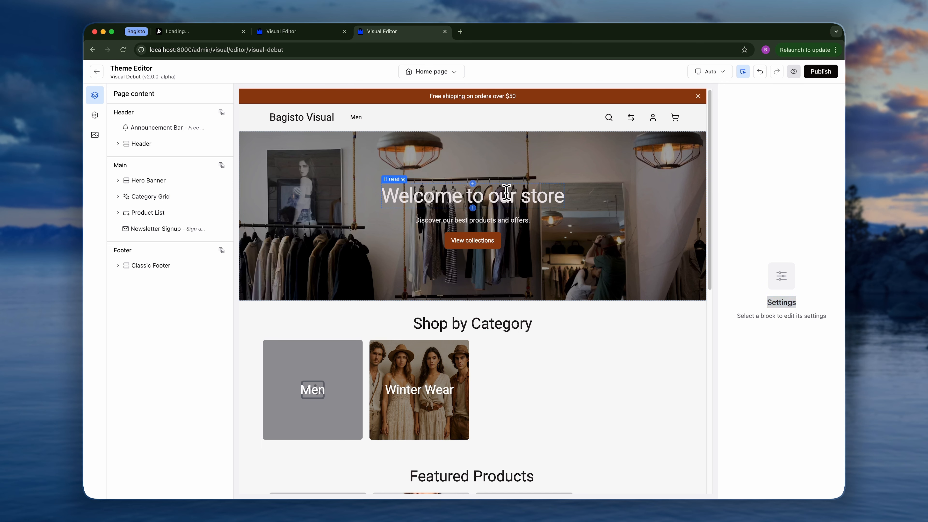
{"action": "left_click", "coordinate": [498, 189]}
{"action": "left_click", "coordinate": [755, 229]}
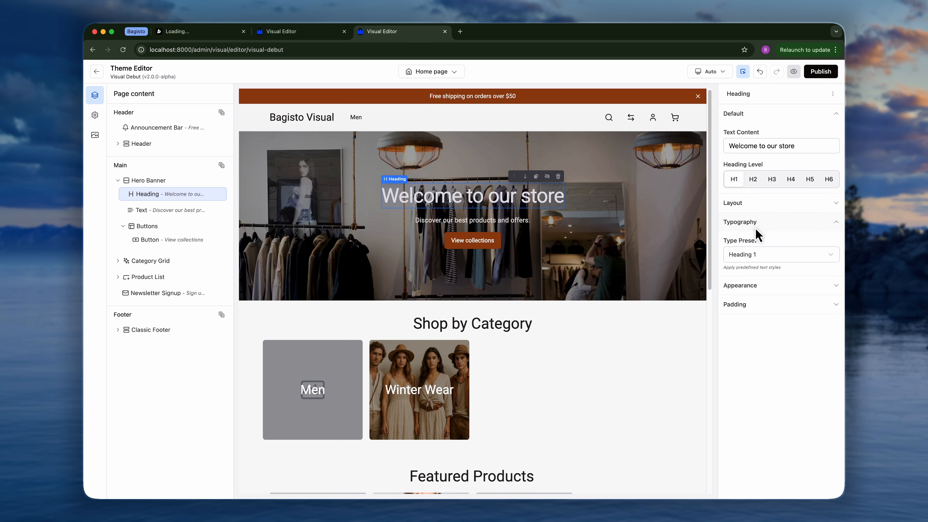
{"action": "left_click", "coordinate": [754, 284]}
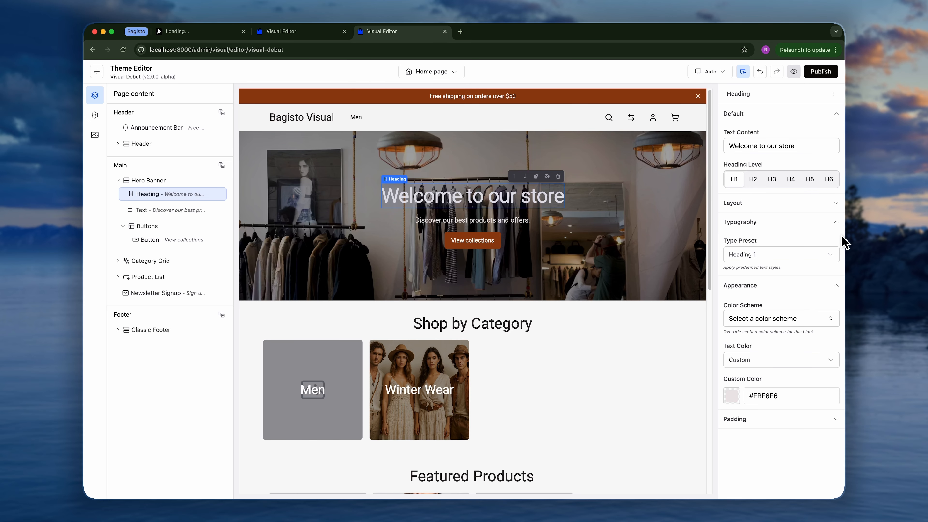
Narrow the browser window to check the editor's compact sidebar layout, then restore the window width.
{"action": "left_click_drag", "start_coordinate": [841, 239], "coordinate": [717, 245]}
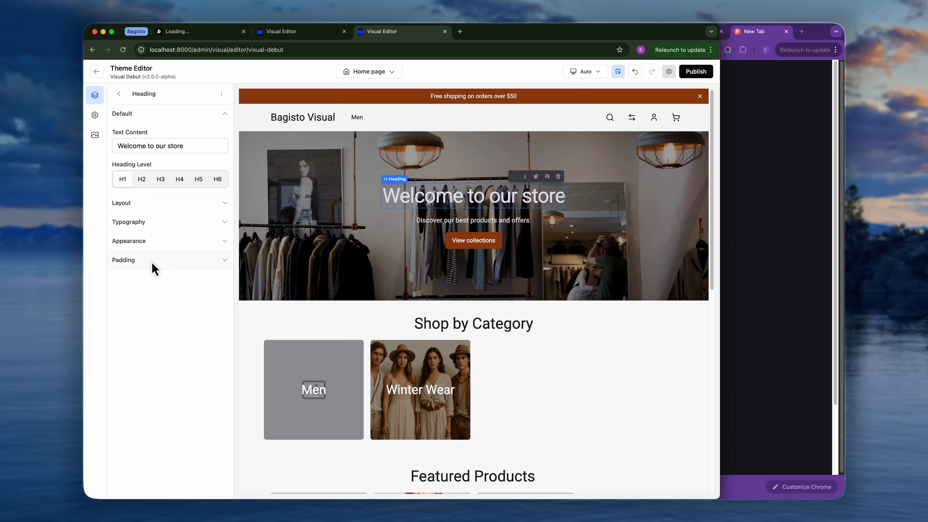
{"action": "left_click", "coordinate": [119, 94]}
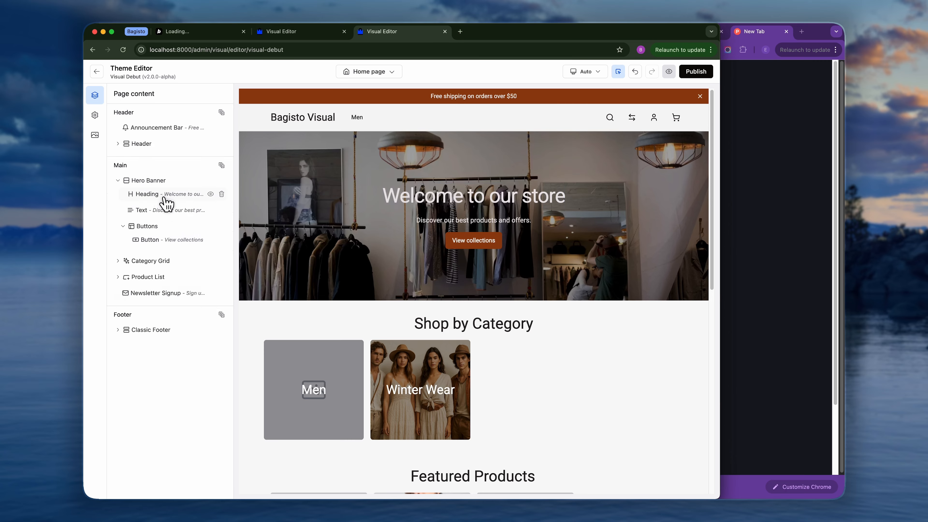
{"action": "left_click", "coordinate": [166, 203]}
{"action": "left_click", "coordinate": [118, 94]}
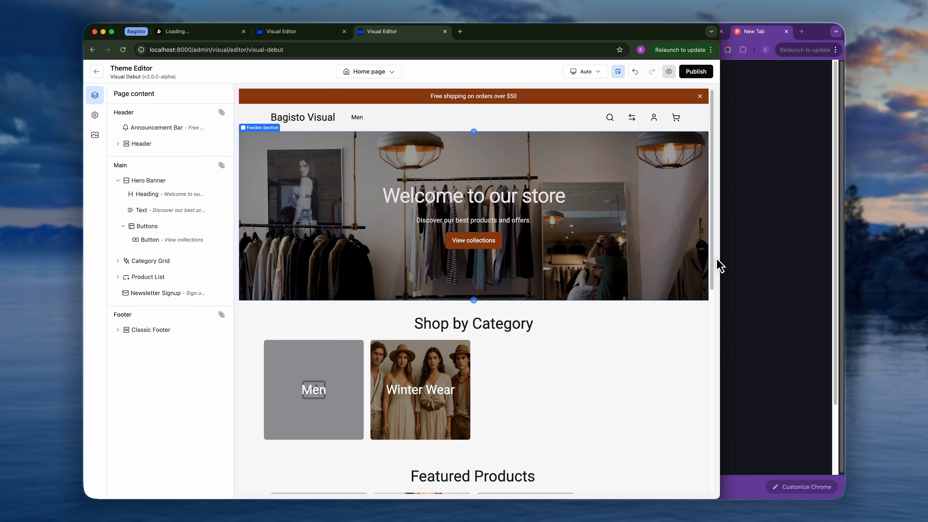
{"action": "left_click_drag", "start_coordinate": [719, 263], "coordinate": [843, 261]}
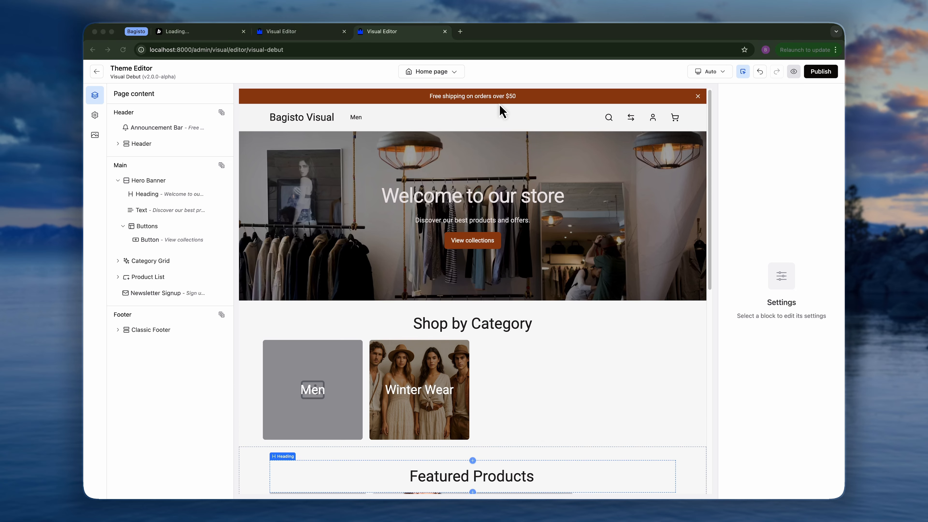
Switch the device preview to Mobile.
{"action": "left_click", "coordinate": [500, 75]}
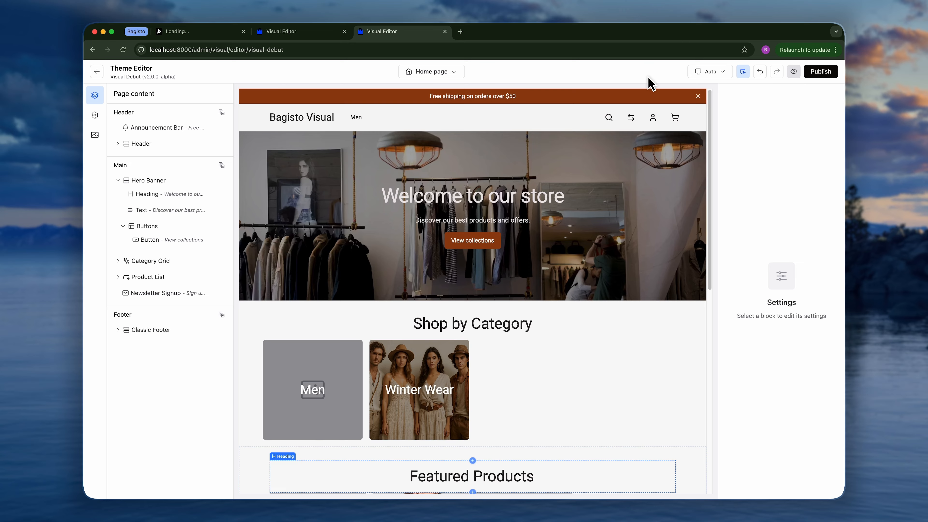
{"action": "left_click", "coordinate": [700, 76]}
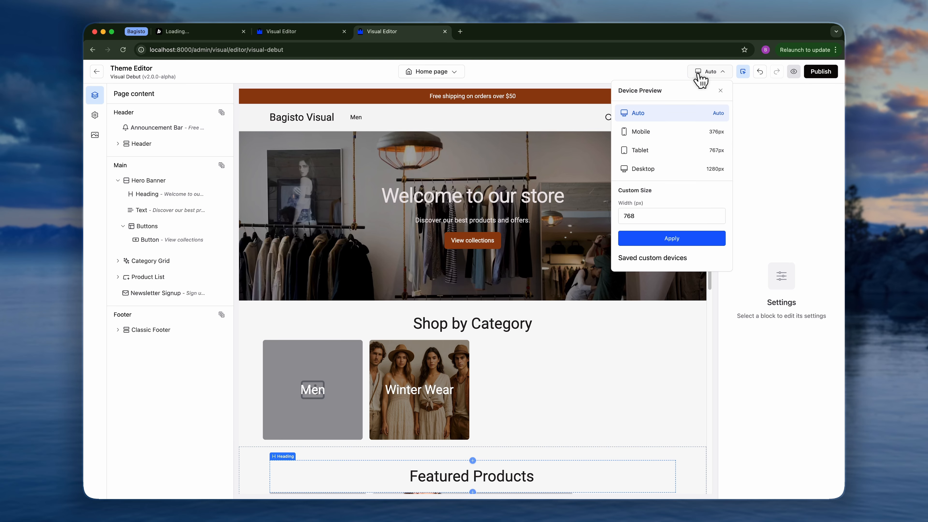
{"action": "left_click", "coordinate": [649, 136]}
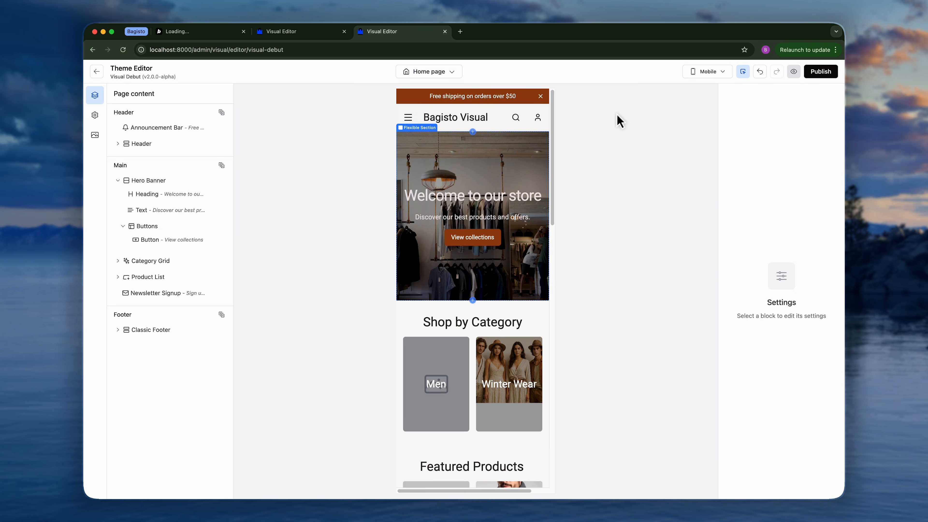
Switch the device preview to Tablet, and afterwards to Desktop.
{"action": "left_click", "coordinate": [707, 72]}
{"action": "left_click", "coordinate": [654, 152]}
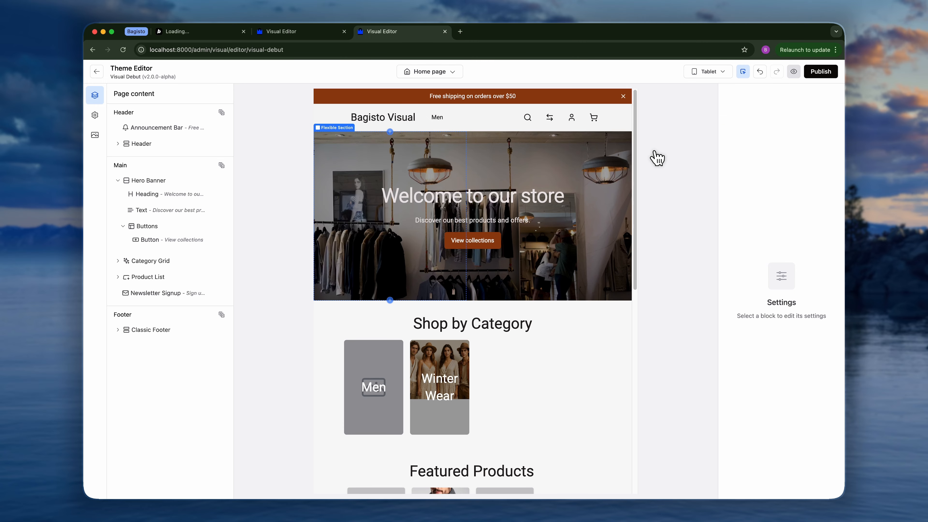
{"action": "left_click", "coordinate": [707, 75]}
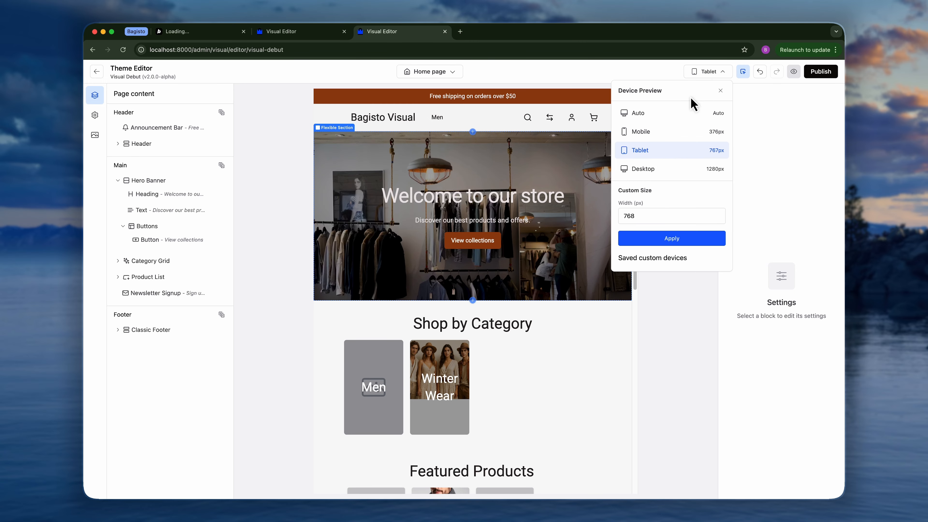
{"action": "left_click", "coordinate": [655, 168]}
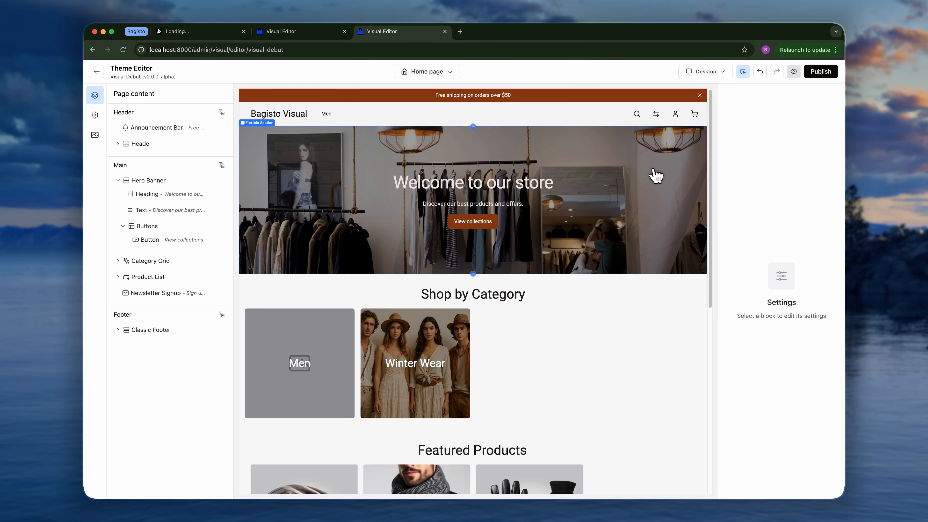
Apply a custom device preview width of 500 px.
{"action": "left_click", "coordinate": [693, 72]}
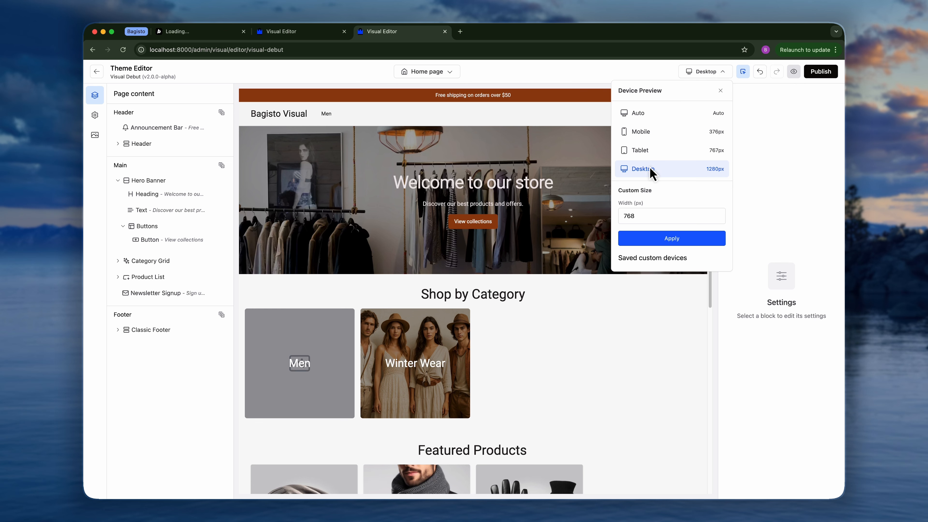
{"action": "left_click", "coordinate": [640, 215]}
{"action": "double_click", "coordinate": [640, 216]}
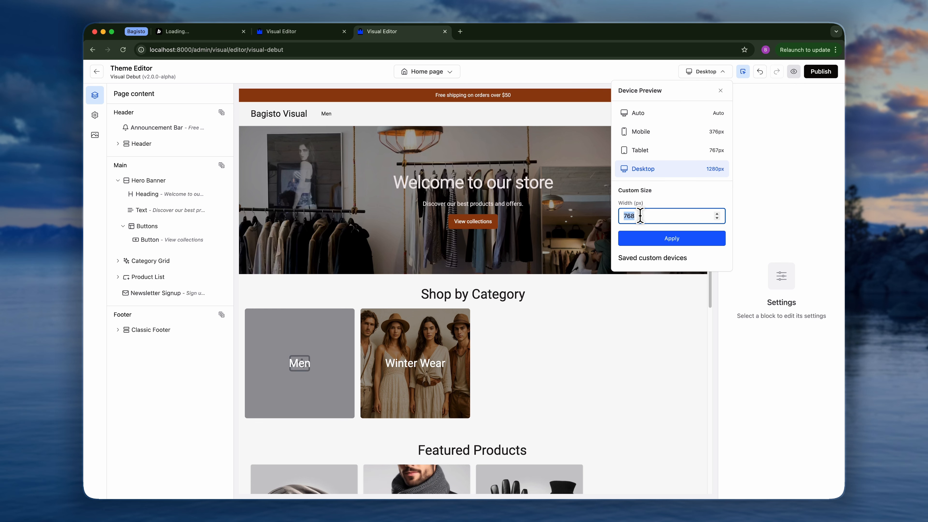
{"action": "type", "text": "500"}
{"action": "left_click", "coordinate": [655, 238]}
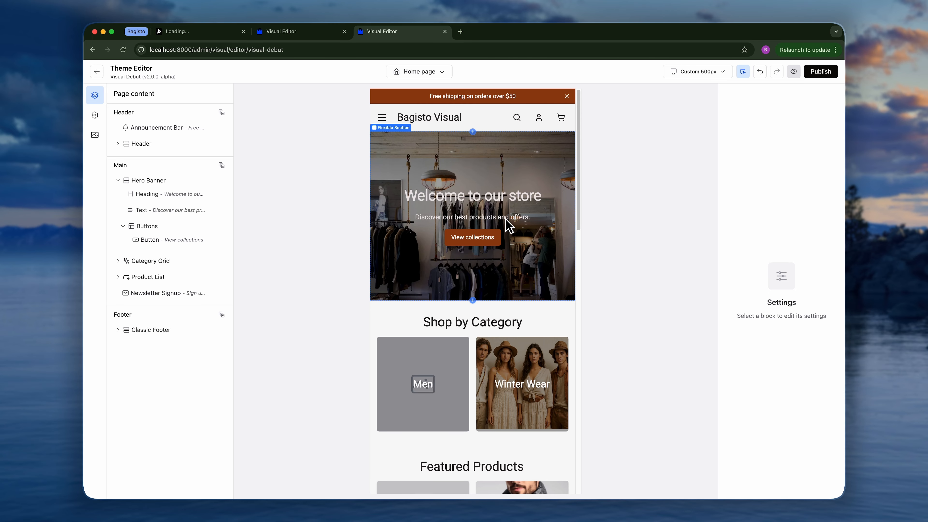
Return the device preview to Auto and close the device menu.
{"action": "left_click", "coordinate": [694, 72]}
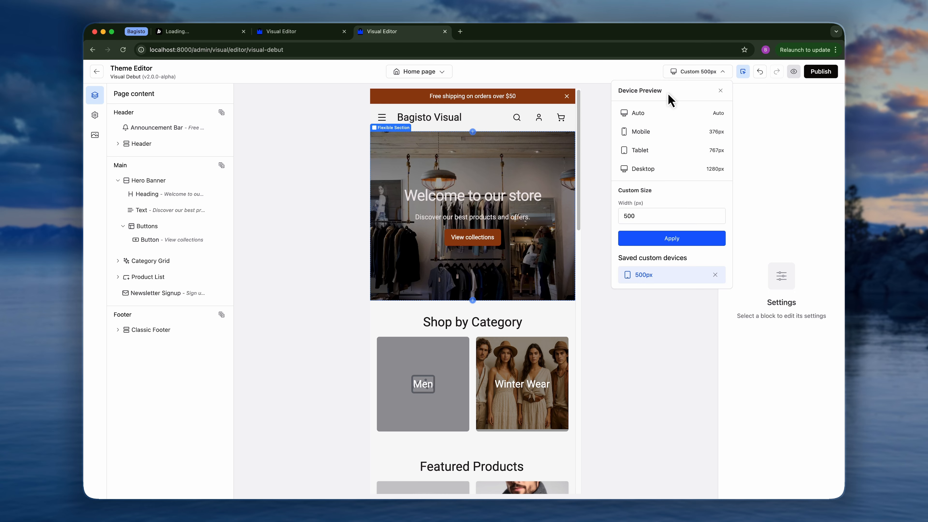
{"action": "left_click", "coordinate": [655, 113]}
{"action": "left_click", "coordinate": [709, 76]}
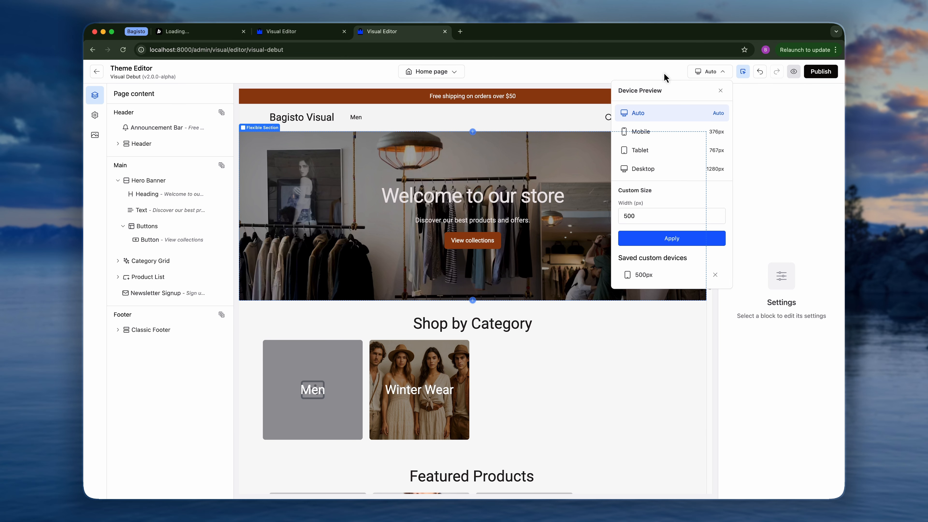
{"action": "left_click", "coordinate": [688, 73]}
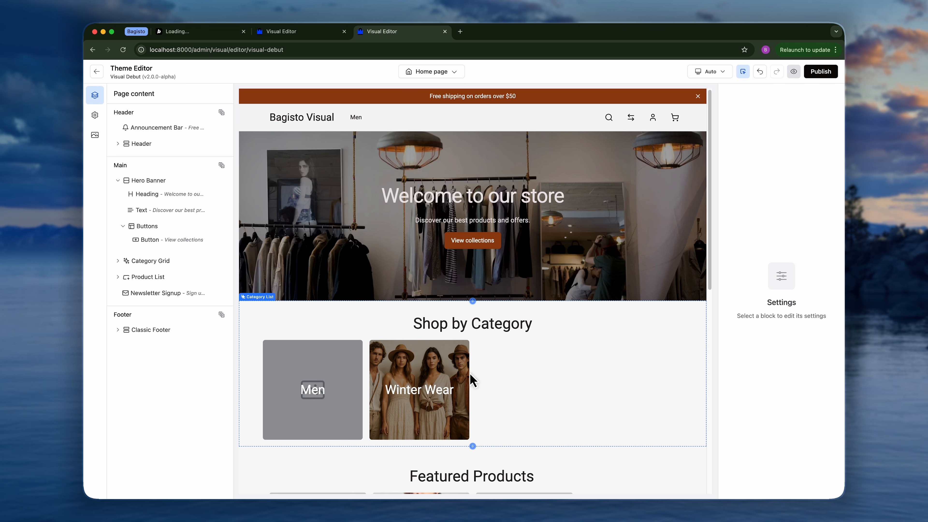
Open the add-block picker below the hero heading to browse available blocks, then dismiss it.
{"action": "scroll", "coordinate": [472, 380], "scroll_direction": "down", "scroll_amount": 3}
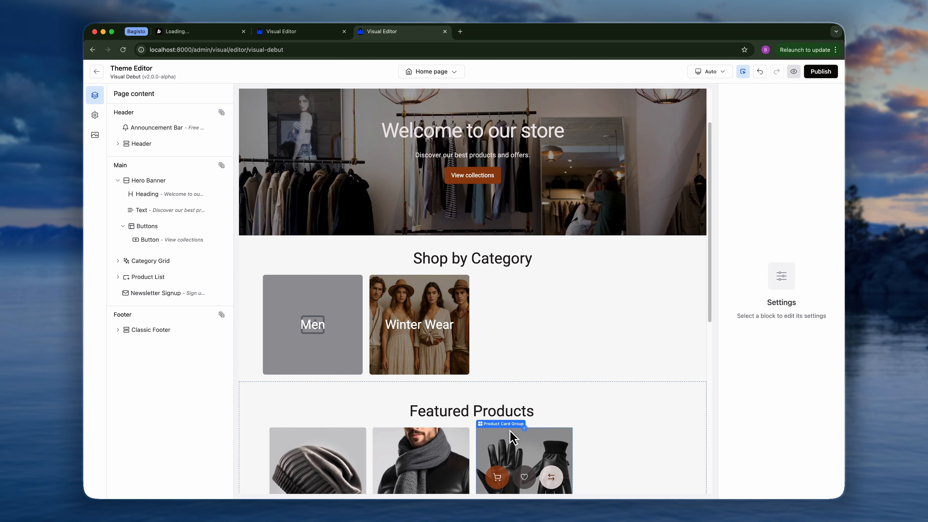
{"action": "scroll", "coordinate": [512, 440], "scroll_direction": "up", "scroll_amount": 3}
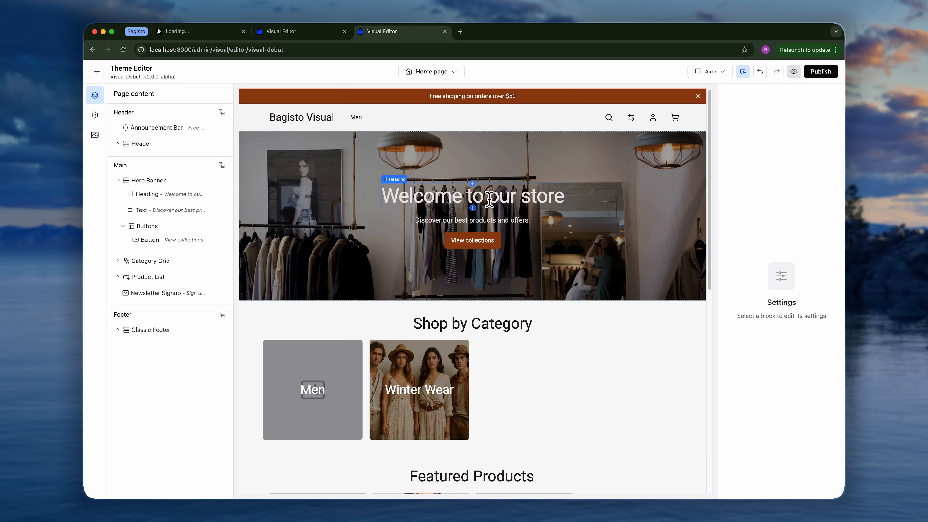
{"action": "left_click", "coordinate": [472, 184]}
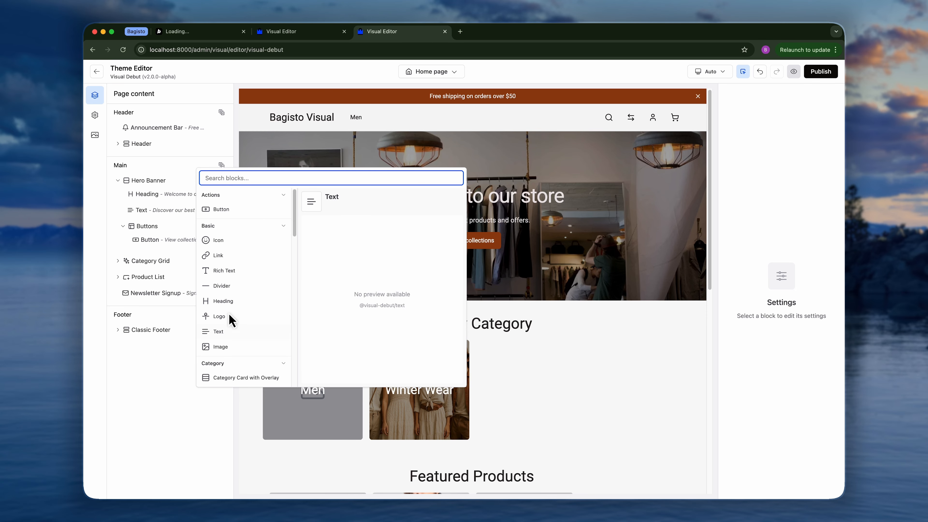
{"action": "left_click", "coordinate": [501, 200]}
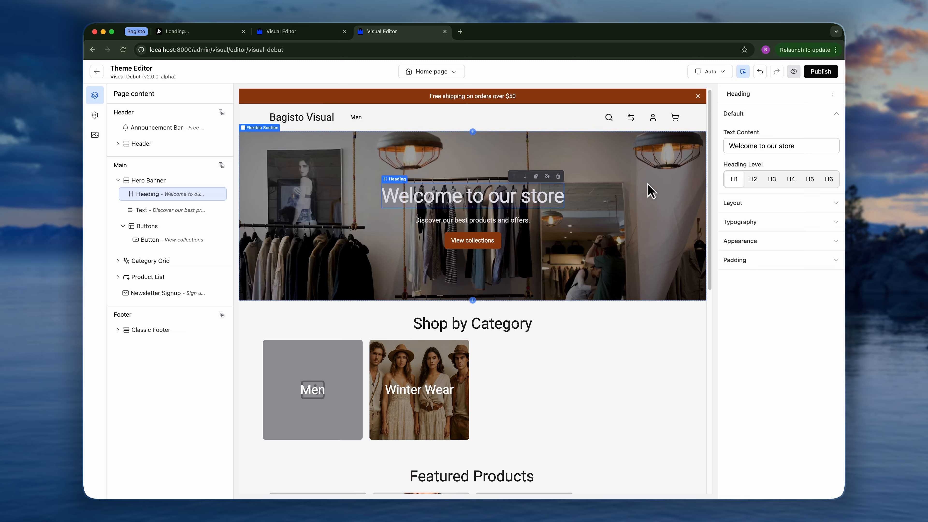
Open the storefront preview in a new tab, scroll through it, and return to the editor tab.
{"action": "left_click", "coordinate": [794, 72]}
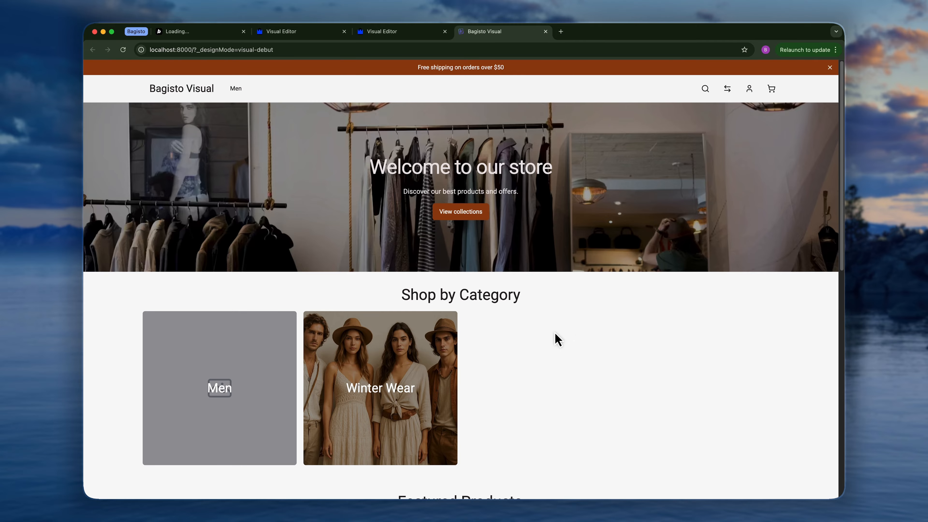
{"action": "scroll", "coordinate": [530, 297], "scroll_direction": "down", "scroll_amount": 6}
{"action": "scroll", "coordinate": [529, 296], "scroll_direction": "up", "scroll_amount": 15}
{"action": "left_click", "coordinate": [546, 31]}
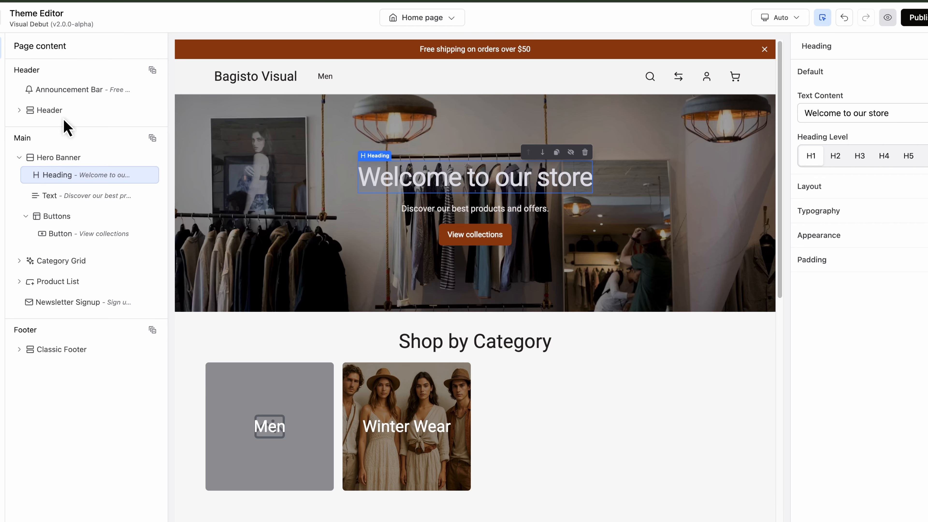
Browse the add-block picker at the insertion points after the Header and after the Classic Footer, then dismiss it.
{"action": "mouse_move", "coordinate": [83, 122]}
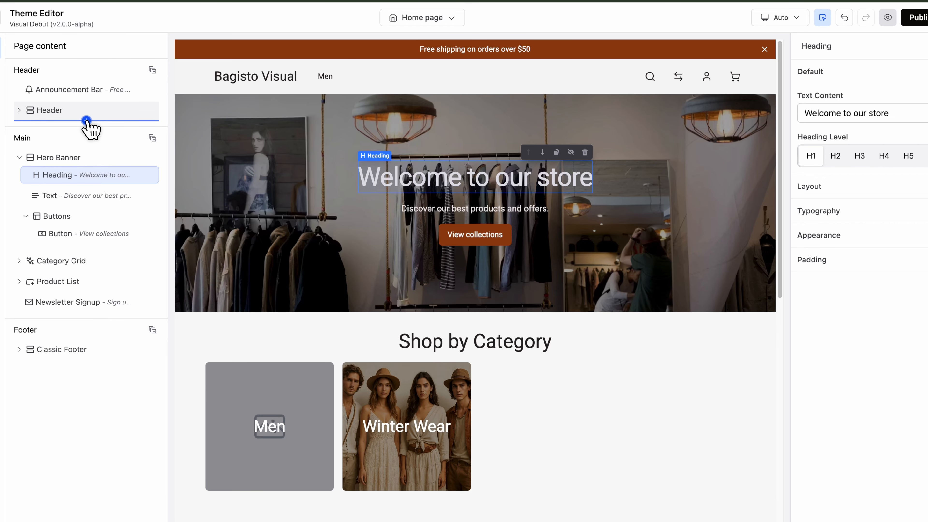
{"action": "left_click", "coordinate": [87, 121]}
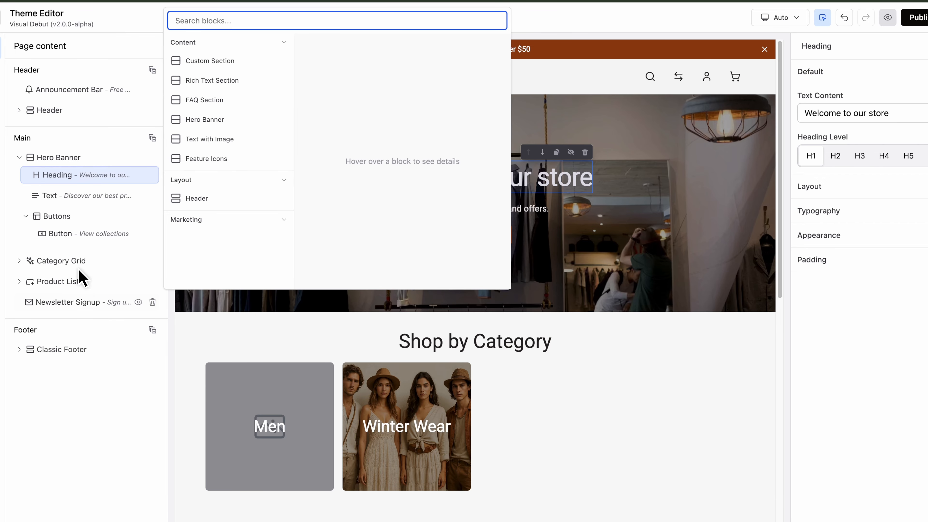
{"action": "left_click", "coordinate": [86, 312]}
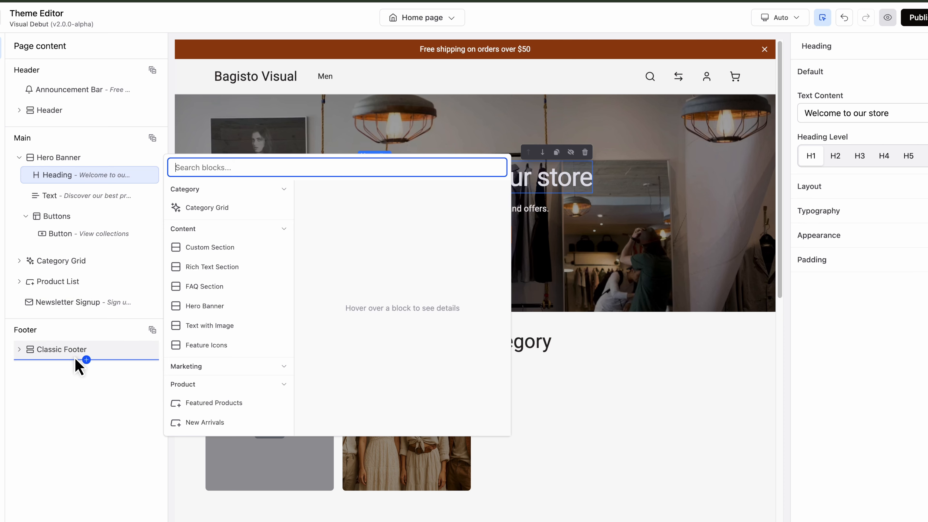
{"action": "left_click", "coordinate": [84, 360]}
{"action": "left_click", "coordinate": [97, 413]}
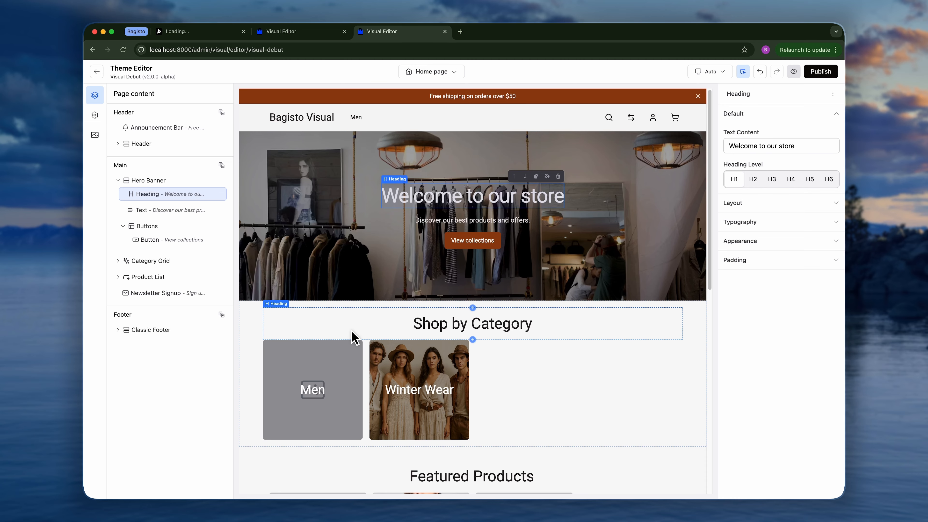
Glance at the demo site's editor tab, then return to the local editor tab.
{"action": "left_click", "coordinate": [279, 34]}
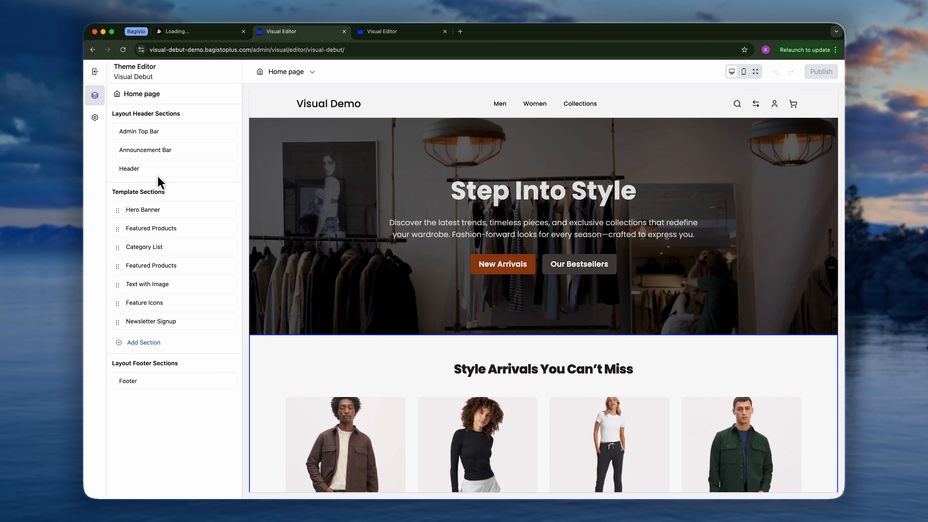
{"action": "left_click", "coordinate": [396, 35]}
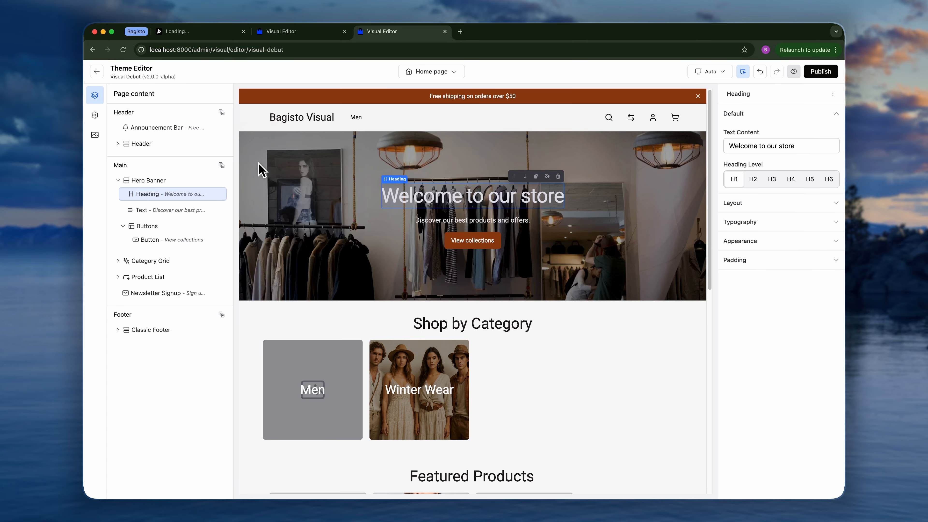
Add an Announcement Bar block from the Marketing category after the Header in the header group.
{"action": "mouse_move", "coordinate": [188, 155]}
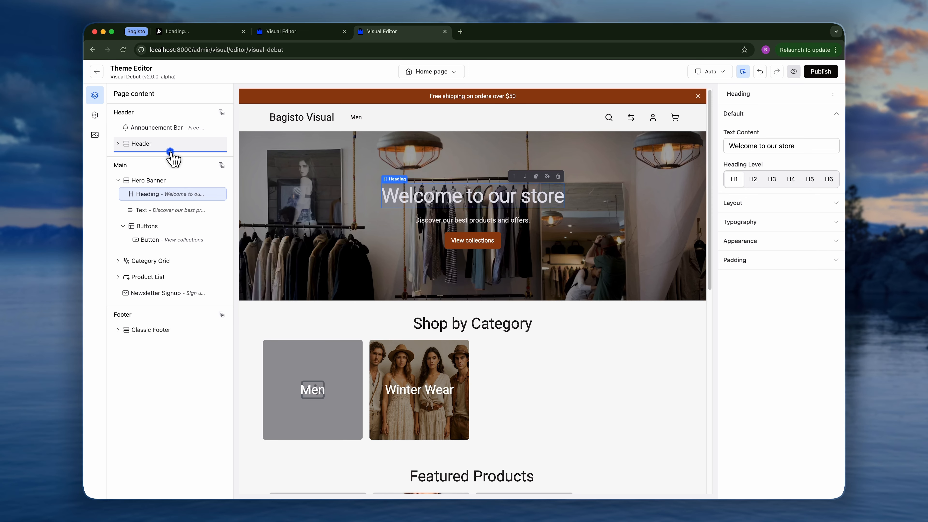
{"action": "left_click", "coordinate": [170, 152]}
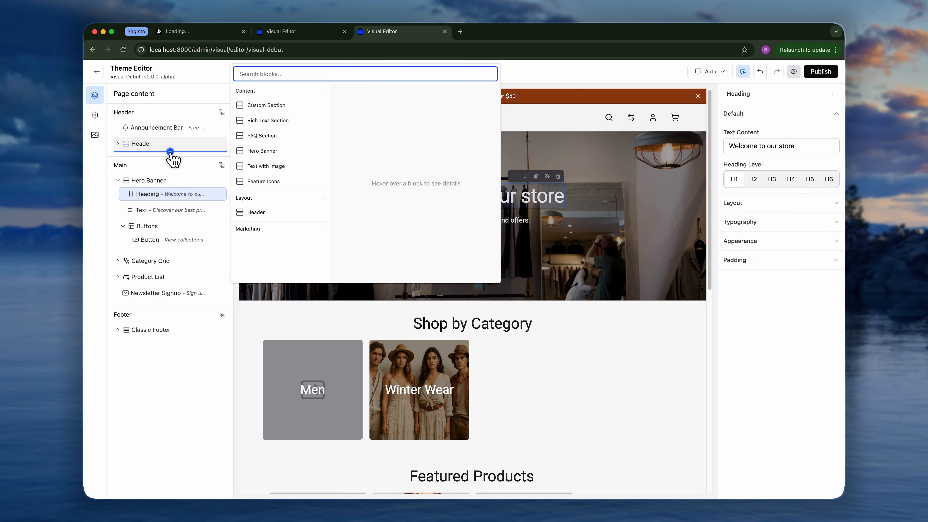
{"action": "left_click", "coordinate": [250, 228]}
{"action": "left_click", "coordinate": [266, 258]}
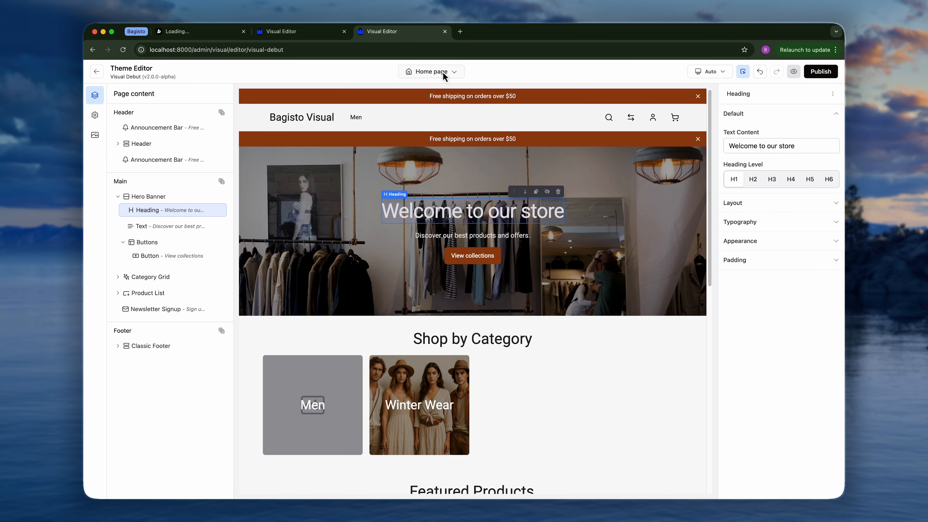
Switch to the Category Page and delete the added second Announcement Bar from the header group.
{"action": "left_click", "coordinate": [443, 72]}
{"action": "left_click", "coordinate": [434, 105]}
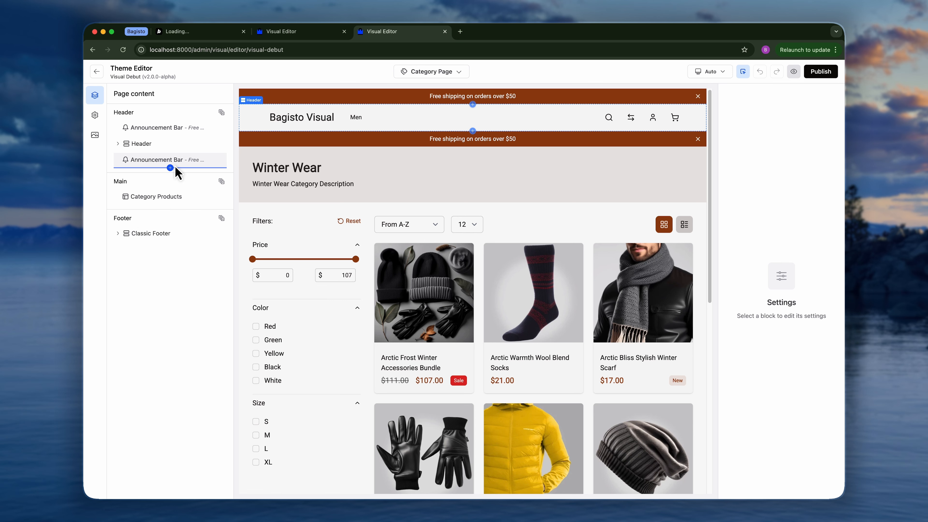
{"action": "left_click", "coordinate": [219, 160]}
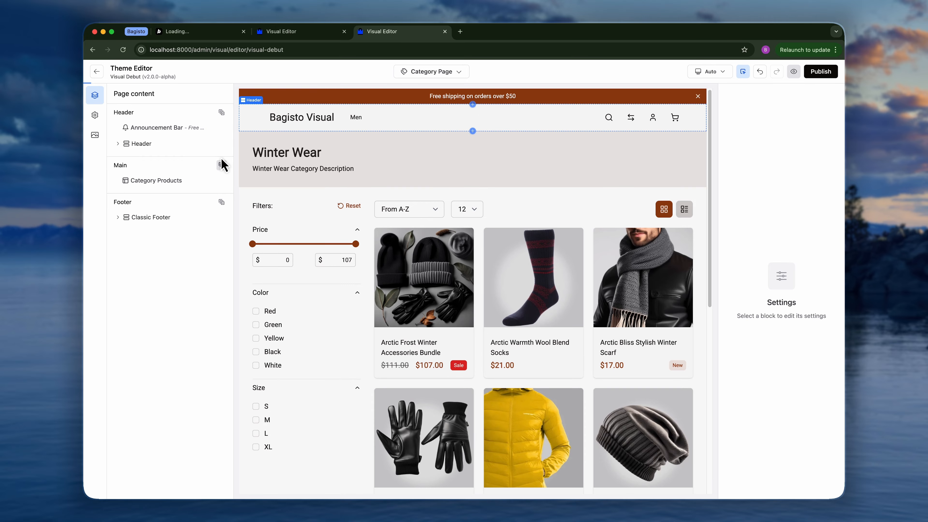
Return to the Home page and copy the Hero Banner section.
{"action": "left_click", "coordinate": [451, 72]}
{"action": "left_click", "coordinate": [453, 89]}
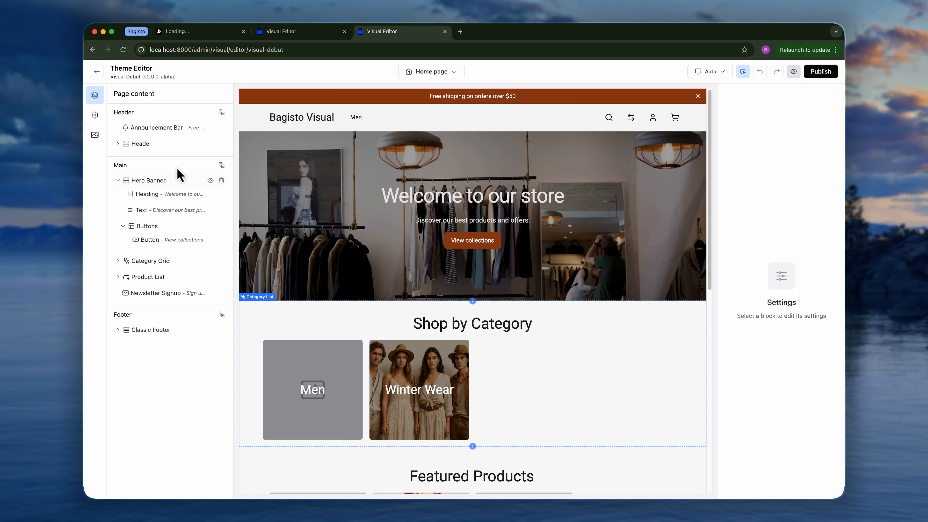
{"action": "right_click", "coordinate": [165, 181]}
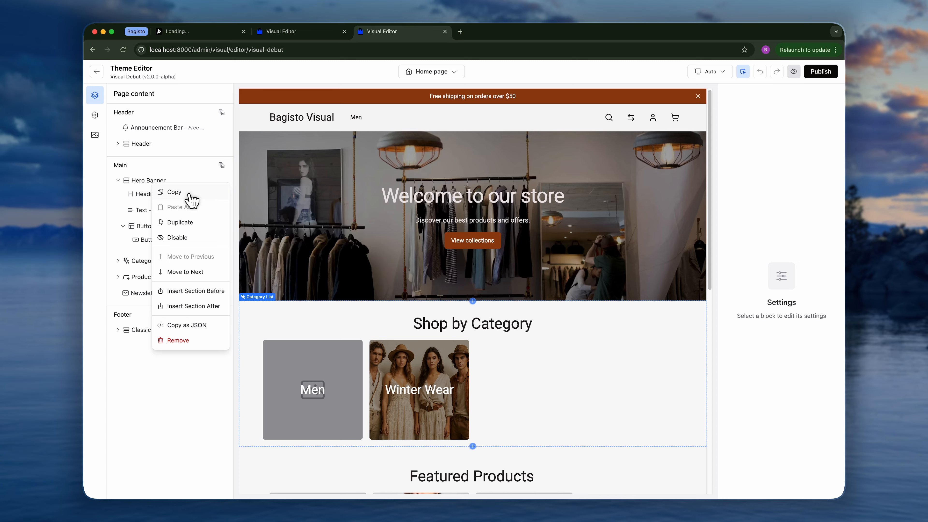
{"action": "left_click", "coordinate": [372, 217]}
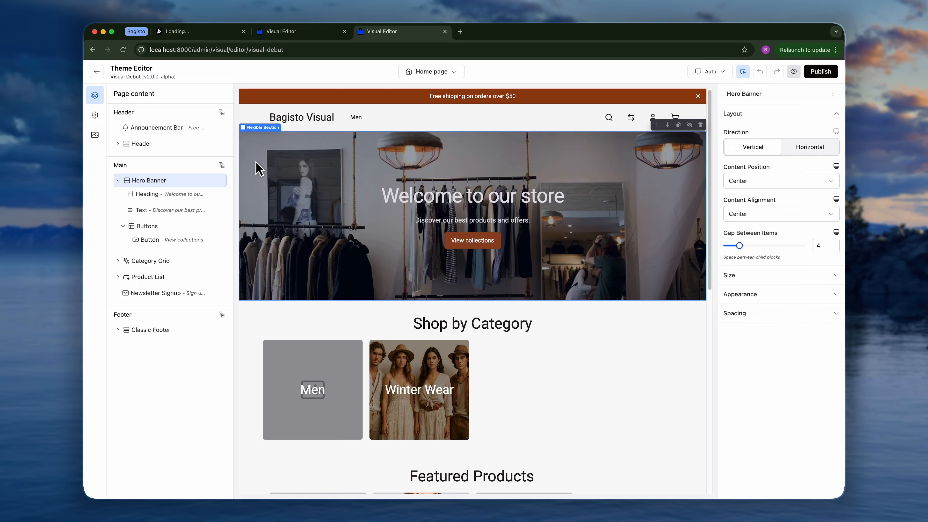
{"action": "right_click", "coordinate": [172, 181]}
{"action": "left_click", "coordinate": [169, 193]}
Switch to the Category Page and paste the Hero Banner after the Category Products section.
{"action": "left_click", "coordinate": [455, 72]}
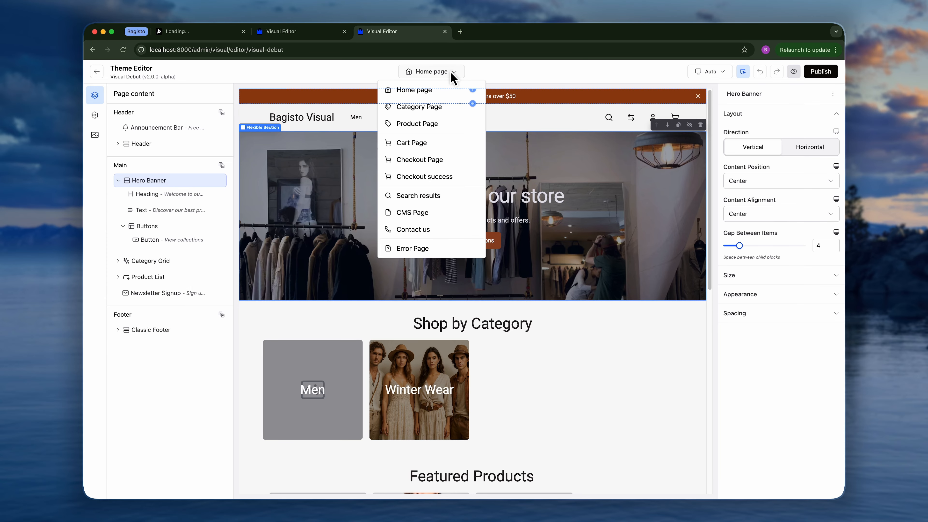
{"action": "left_click", "coordinate": [443, 111]}
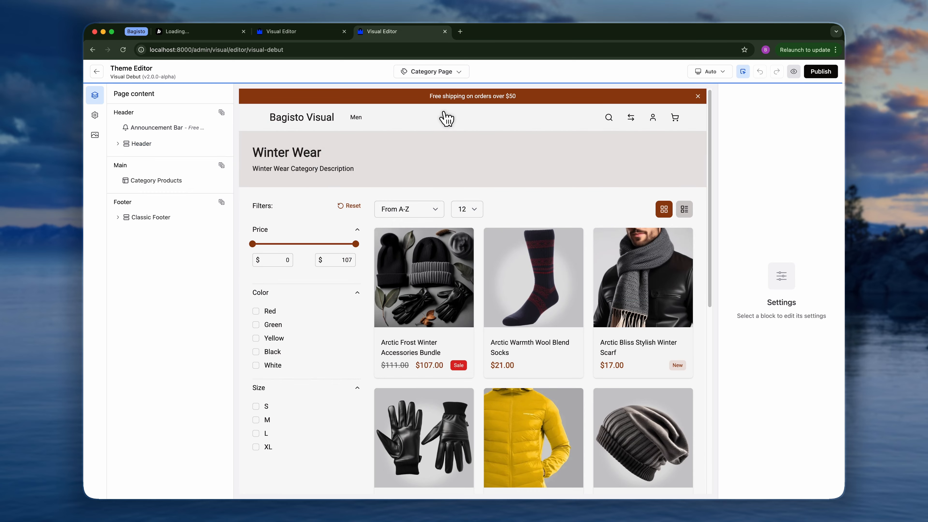
{"action": "right_click", "coordinate": [175, 190]}
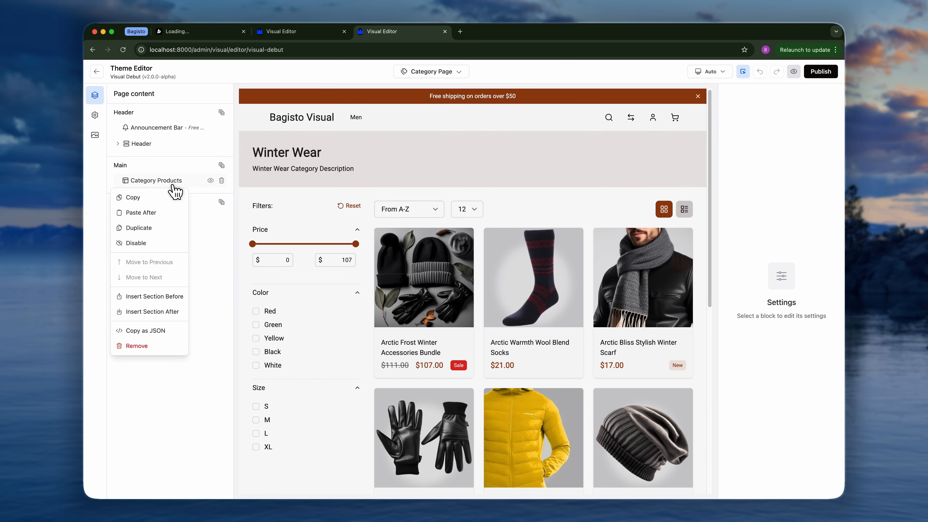
{"action": "left_click", "coordinate": [163, 212]}
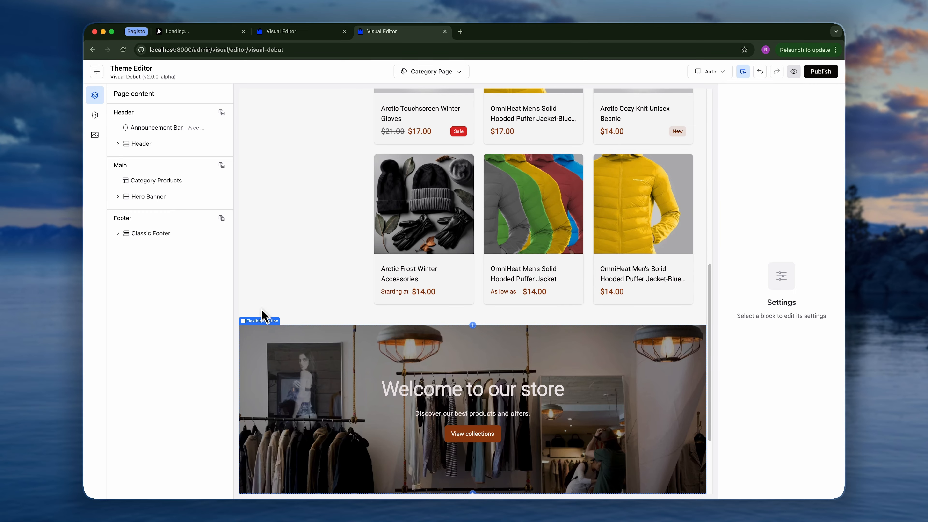
{"action": "scroll", "coordinate": [405, 411], "scroll_direction": "down", "scroll_amount": 4}
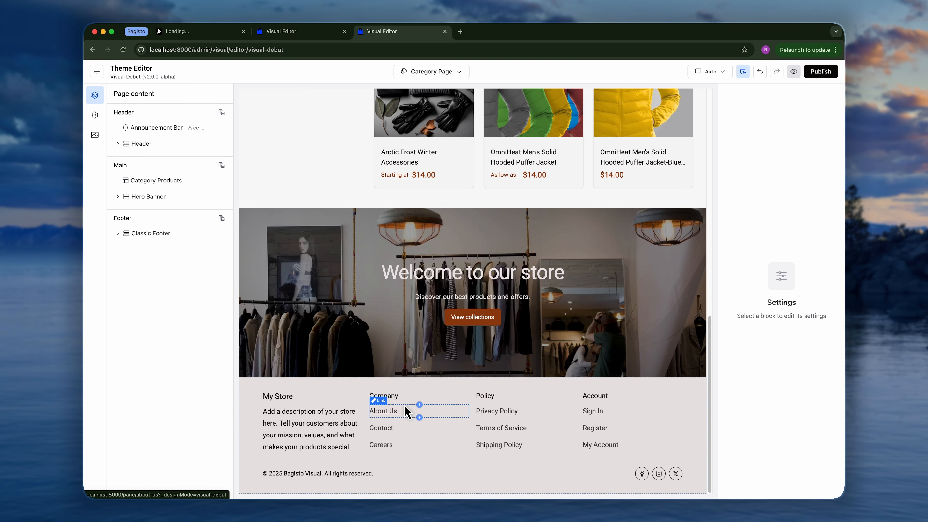
{"action": "scroll", "coordinate": [405, 407], "scroll_direction": "up", "scroll_amount": 15}
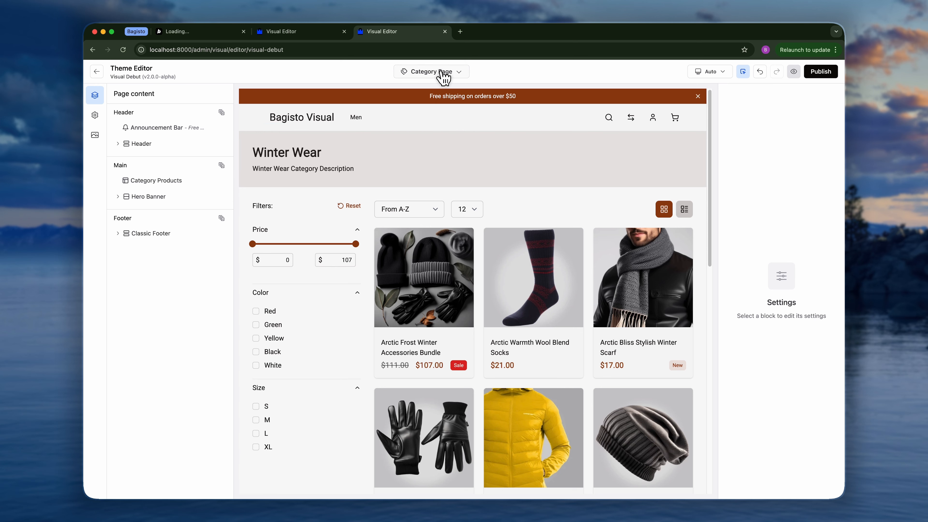
Return to the Home page, duplicate the Hero Banner section, and delete the duplicate.
{"action": "left_click", "coordinate": [441, 73]}
{"action": "left_click", "coordinate": [426, 89]}
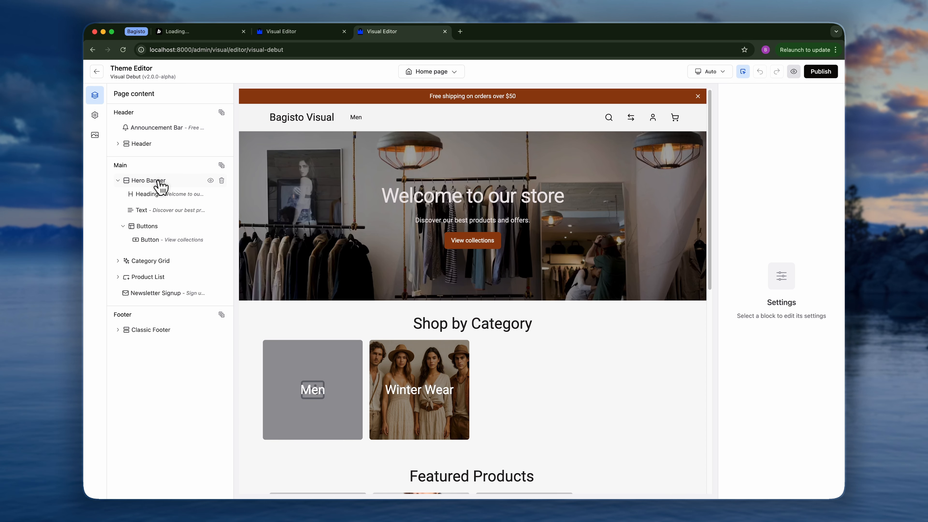
{"action": "right_click", "coordinate": [159, 183]}
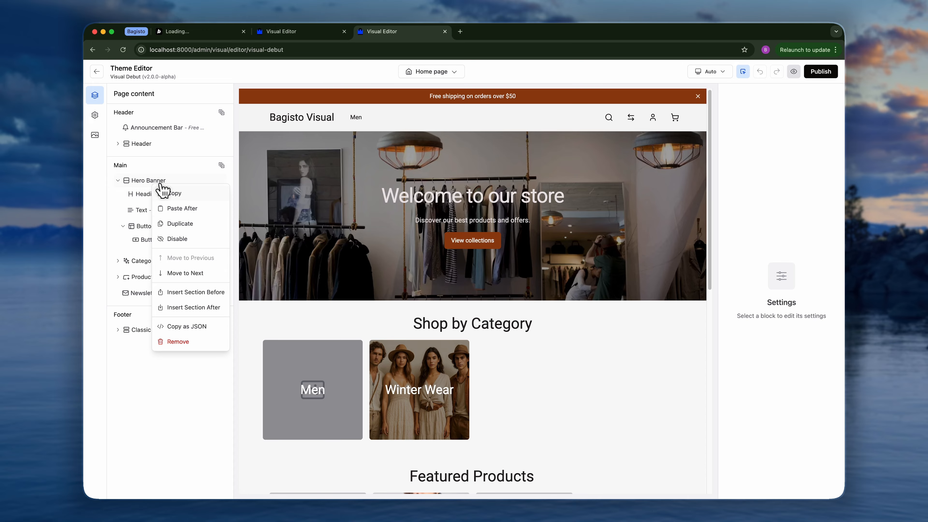
{"action": "left_click", "coordinate": [180, 224]}
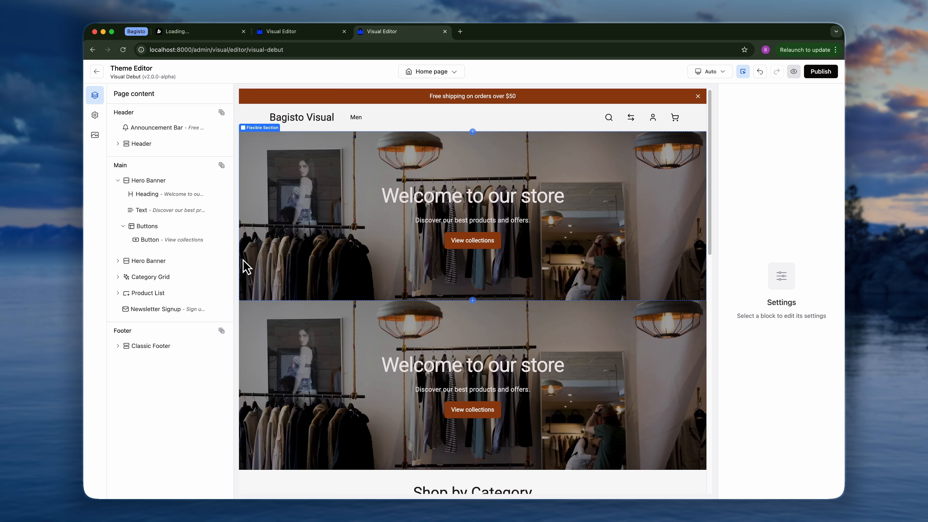
{"action": "left_click", "coordinate": [221, 261]}
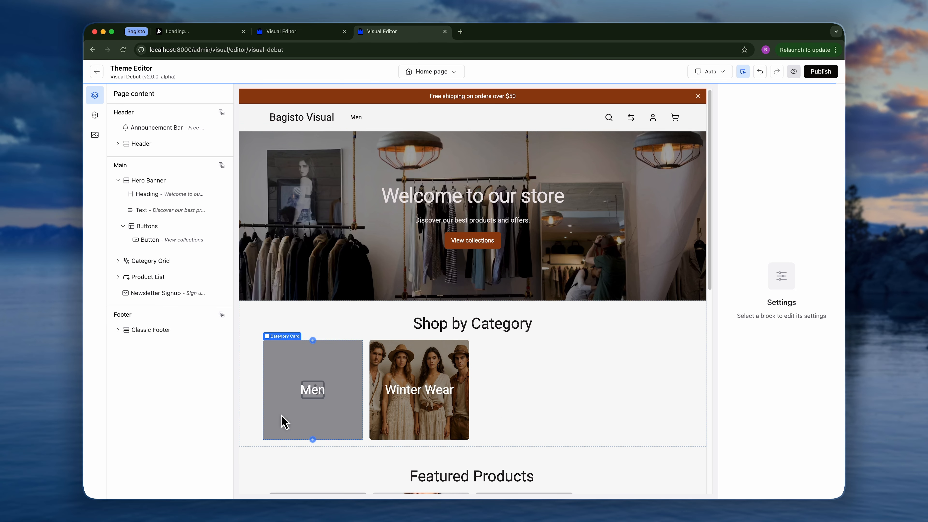
Collapse the Hero Banner and move it one position down, below the Category Grid.
{"action": "left_click", "coordinate": [117, 181]}
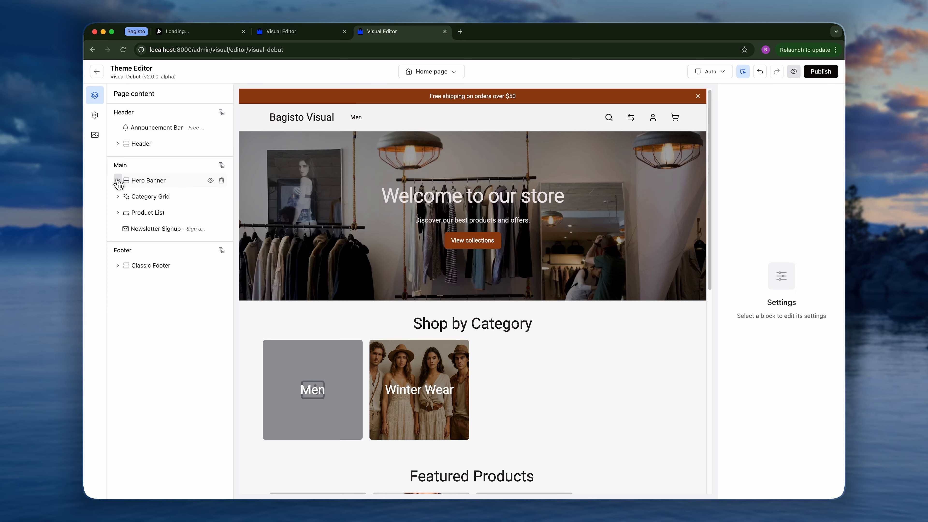
{"action": "right_click", "coordinate": [159, 182]}
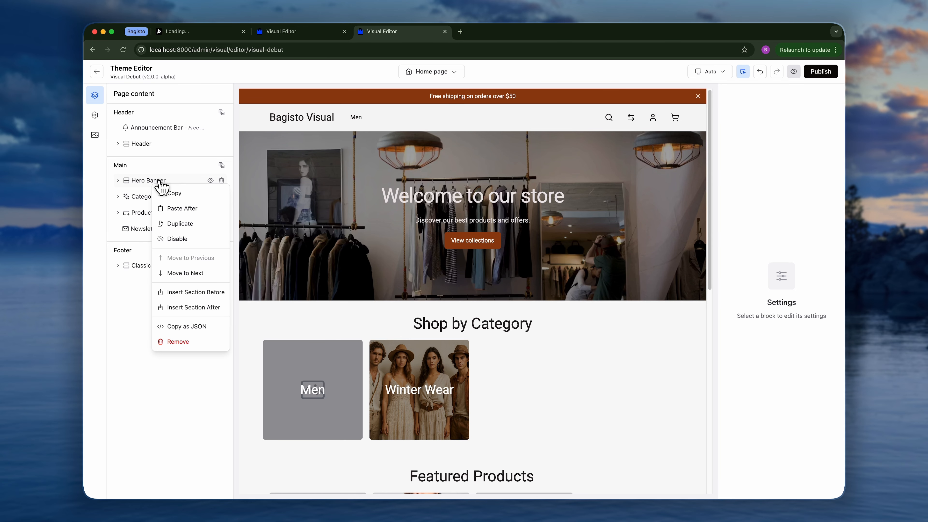
{"action": "left_click", "coordinate": [194, 274]}
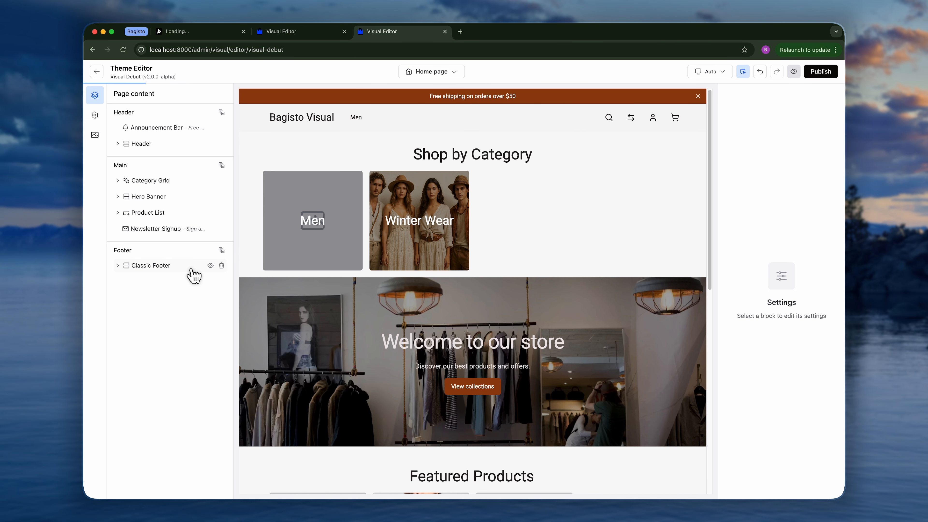
Move the Hero Banner back above the Category Grid.
{"action": "right_click", "coordinate": [155, 196]}
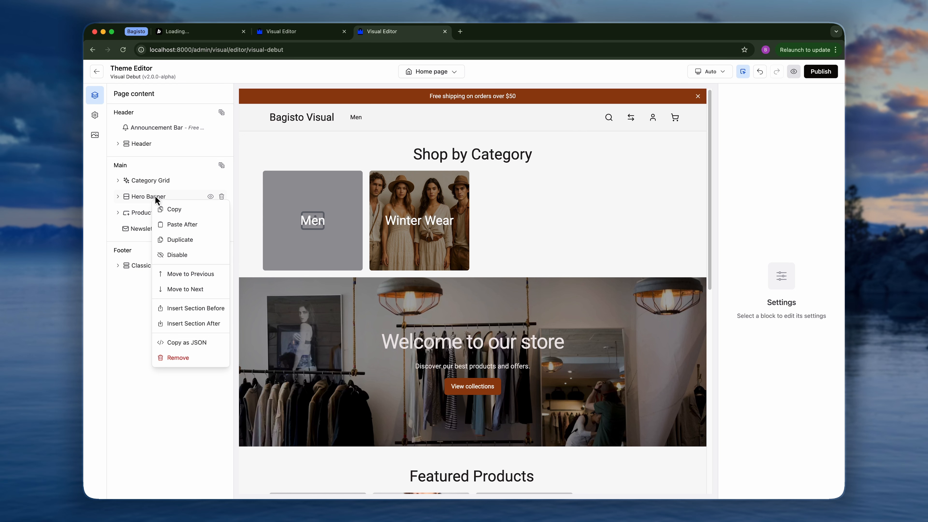
{"action": "left_click", "coordinate": [196, 279]}
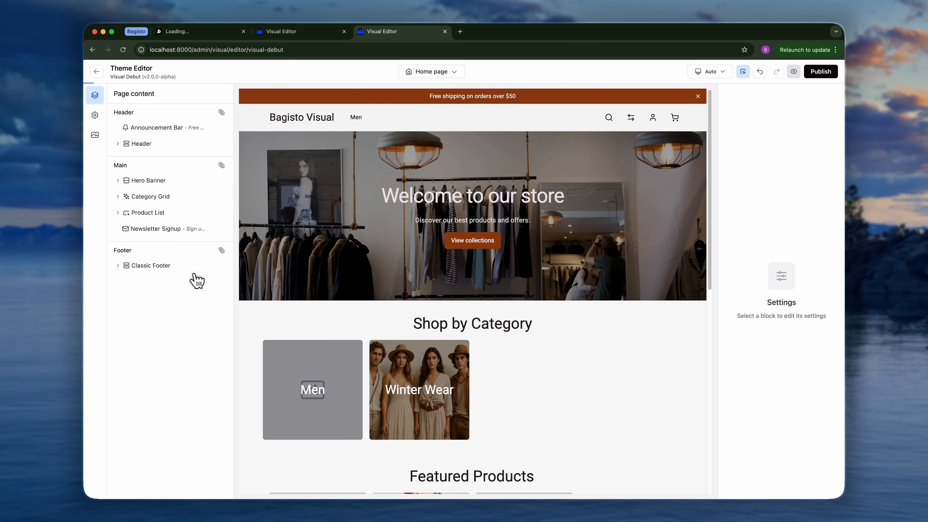
Insert a Rich Text Section before the Hero Banner, then delete it again.
{"action": "right_click", "coordinate": [163, 182]}
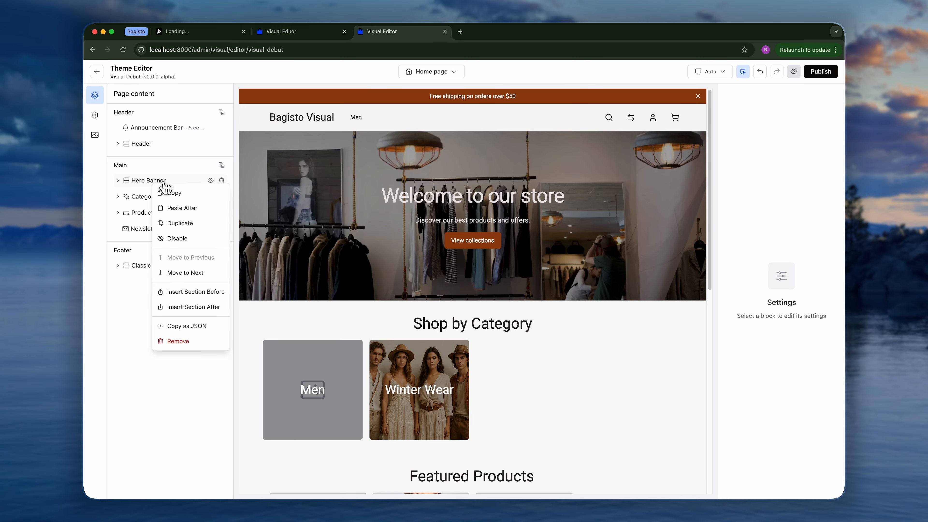
{"action": "left_click", "coordinate": [193, 292]}
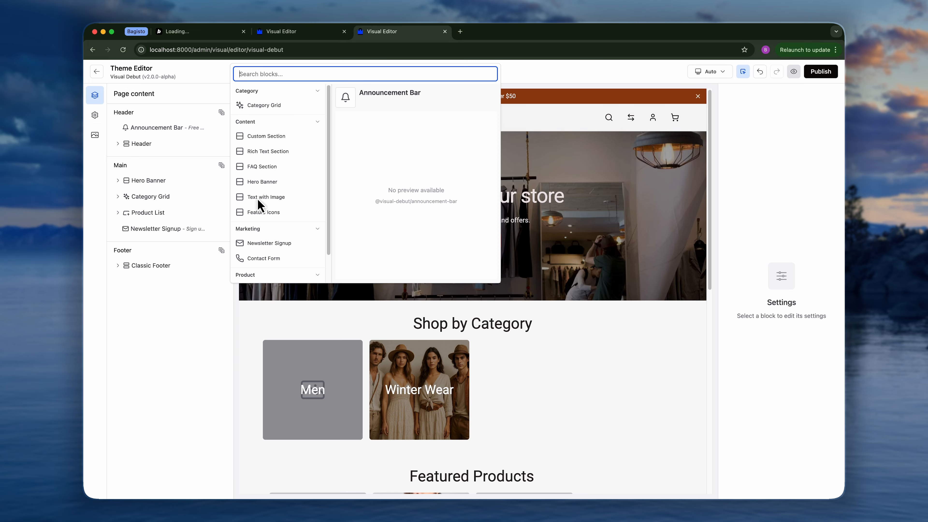
{"action": "left_click", "coordinate": [269, 153]}
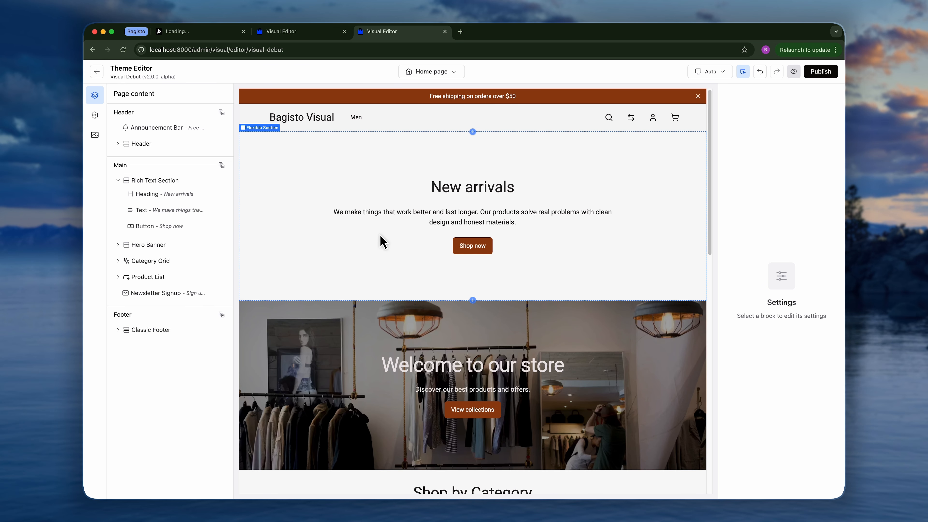
{"action": "left_click", "coordinate": [220, 180]}
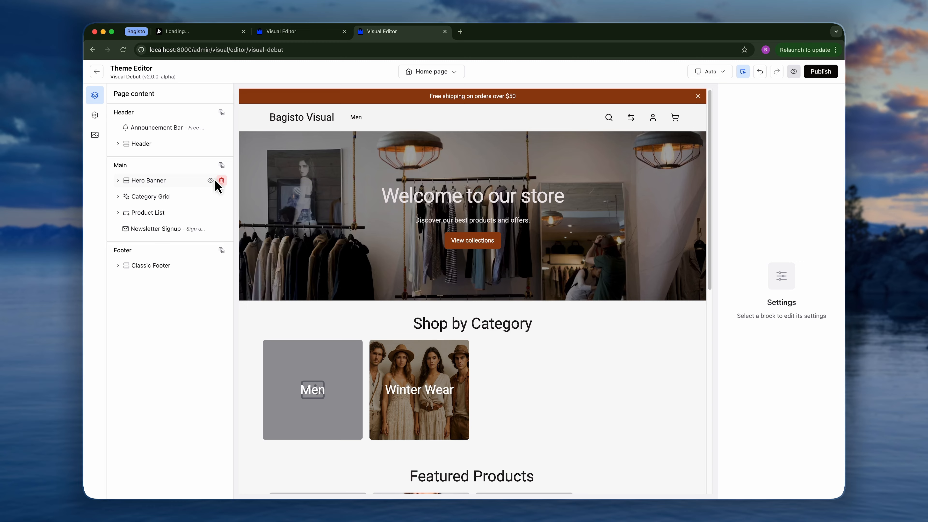
Insert an FAQ Section after the Hero Banner, then delete it again.
{"action": "right_click", "coordinate": [176, 182]}
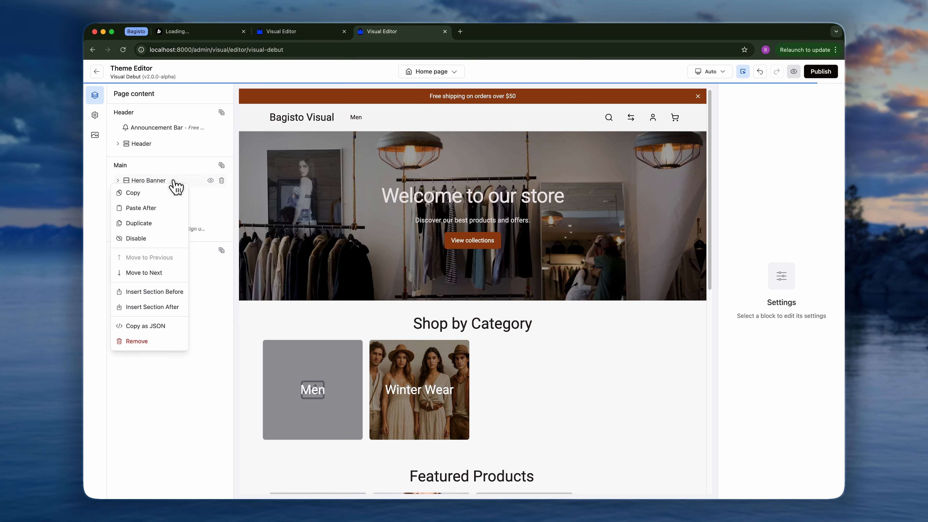
{"action": "left_click", "coordinate": [164, 307]}
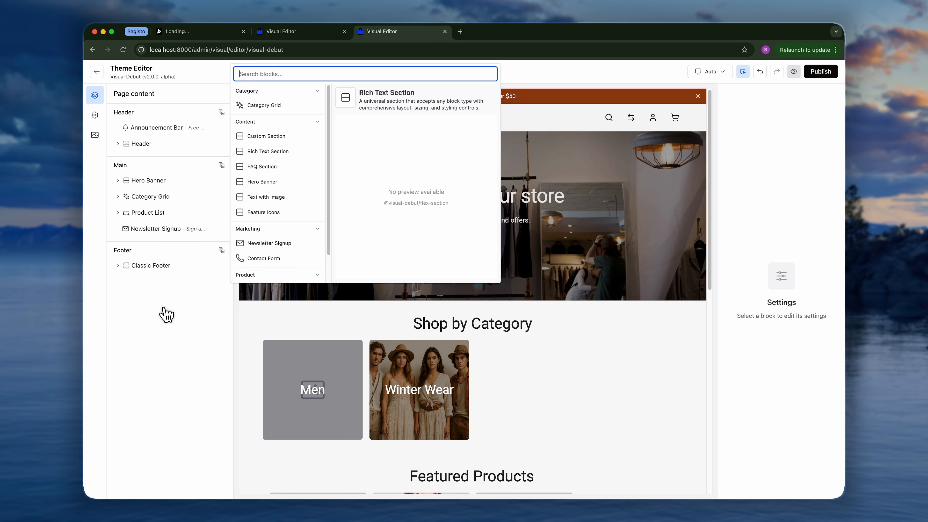
{"action": "left_click", "coordinate": [277, 169]}
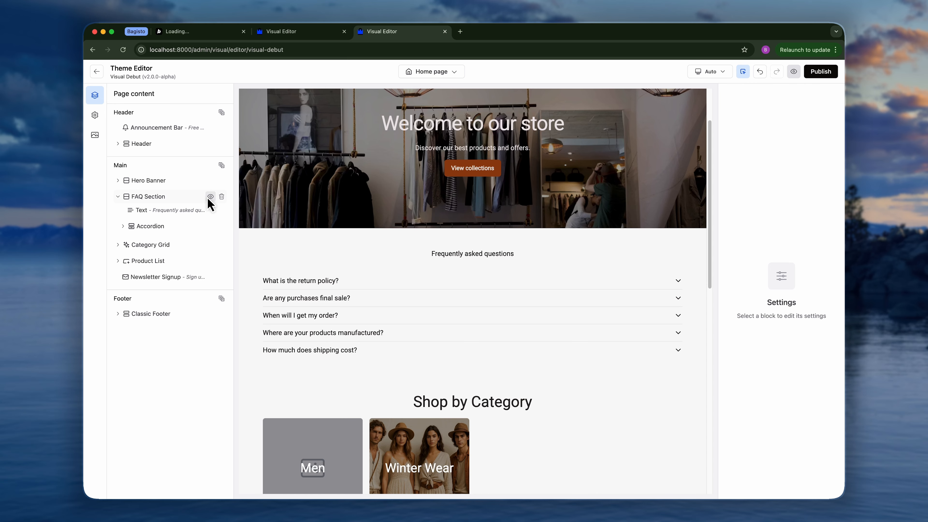
{"action": "left_click", "coordinate": [222, 196]}
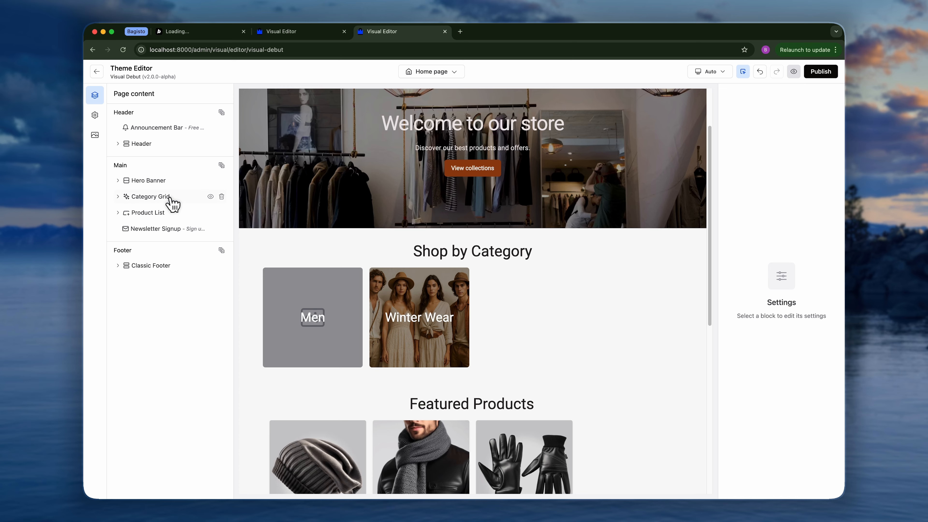
{"action": "left_click_drag", "start_coordinate": [170, 198], "coordinate": [170, 221]}
{"action": "left_click", "coordinate": [171, 220]}
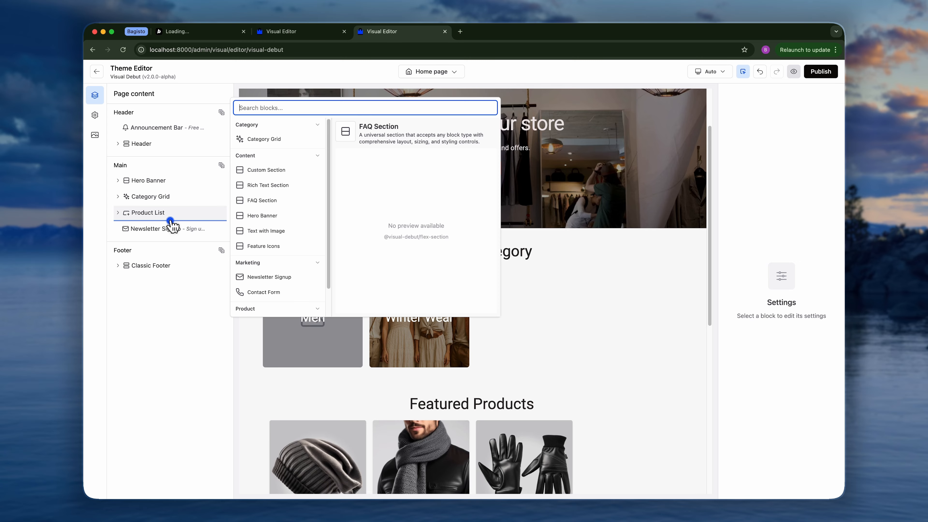
{"action": "scroll", "coordinate": [255, 292], "scroll_direction": "up", "scroll_amount": 2}
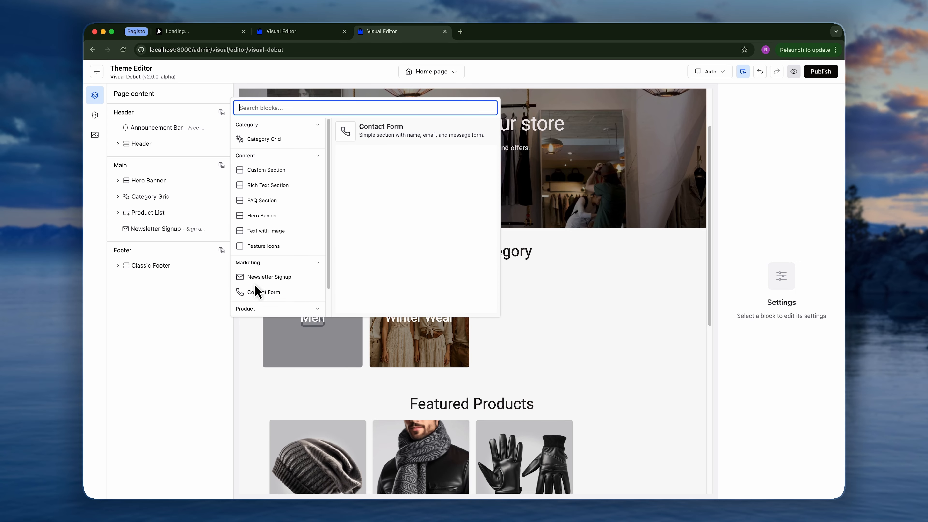
{"action": "left_click", "coordinate": [188, 361]}
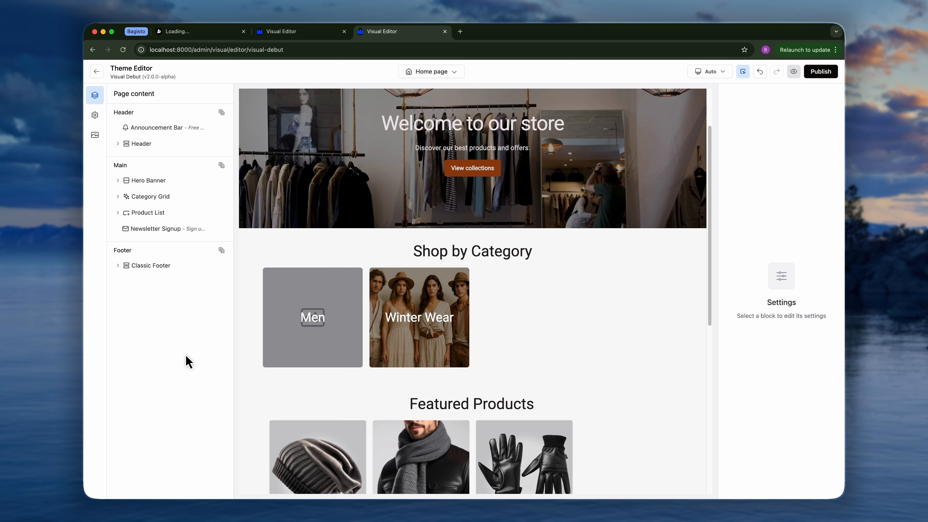
{"action": "scroll", "coordinate": [557, 366], "scroll_direction": "up", "scroll_amount": 2}
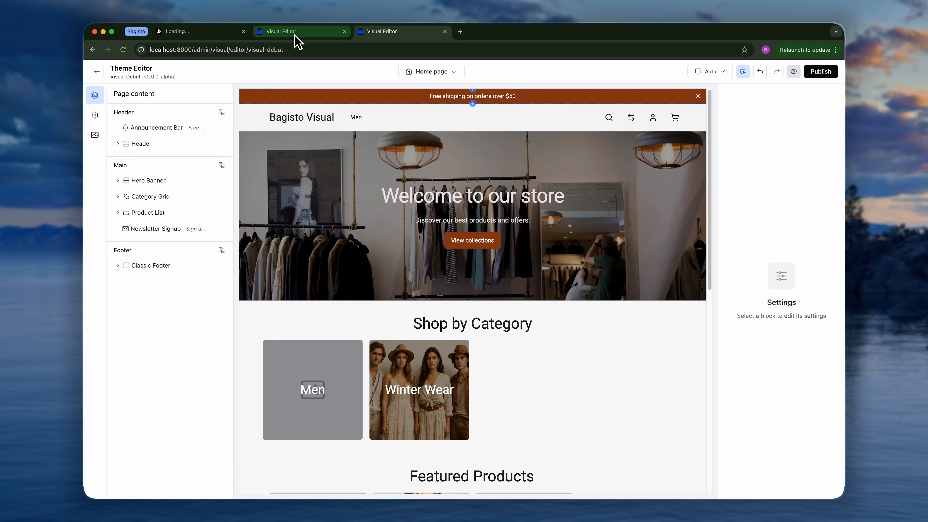
Switch to the demo editor tab and open the Hero Banner settings, then the Featured Products section settings.
{"action": "left_click", "coordinate": [283, 36]}
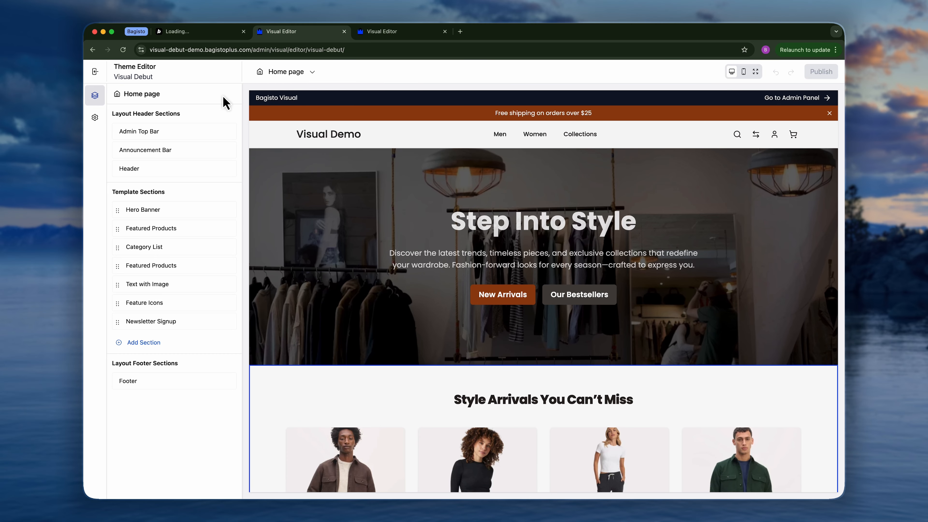
{"action": "left_click", "coordinate": [165, 211]}
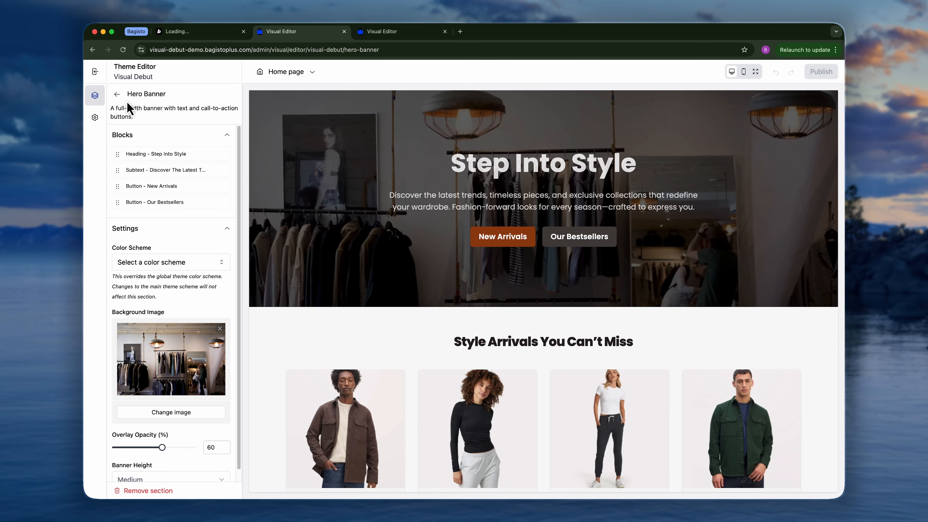
{"action": "left_click", "coordinate": [117, 94]}
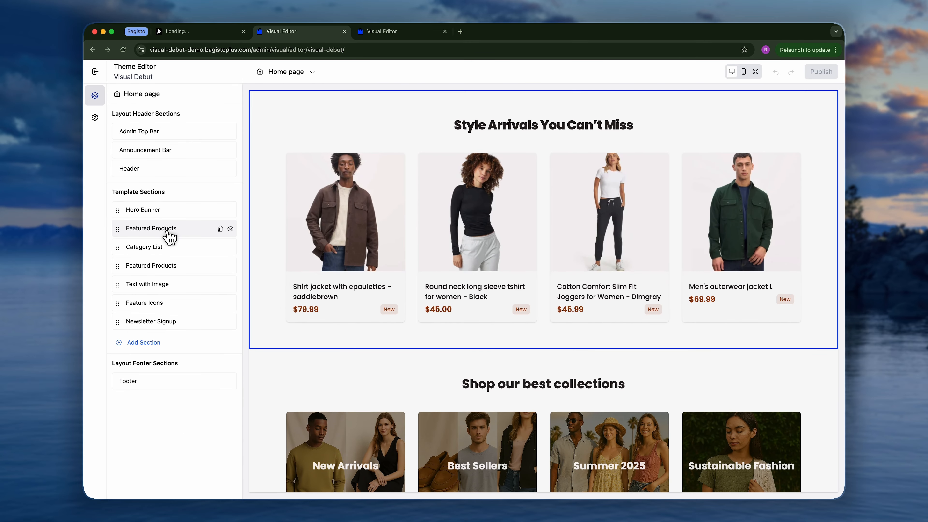
{"action": "left_click", "coordinate": [166, 231]}
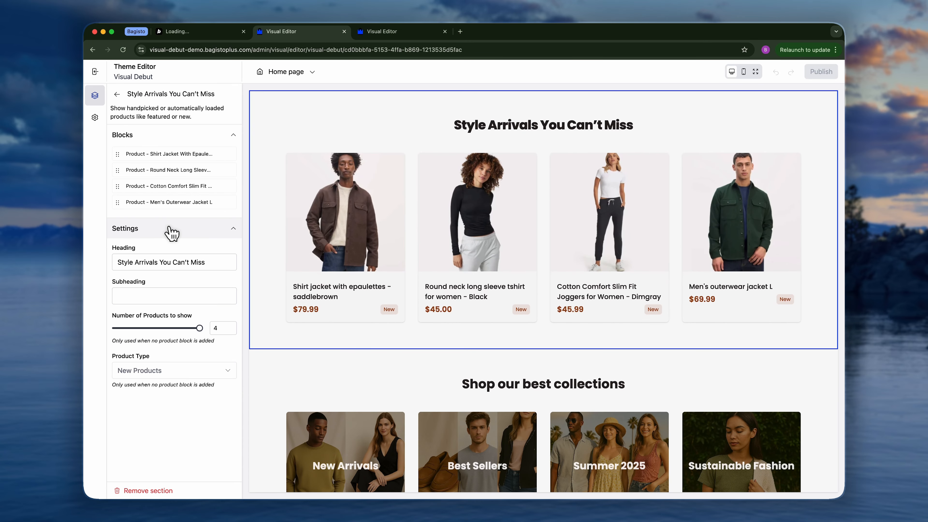
Remove the Men's Outerwear Jacket product block from the Style Arrivals You Can't Miss section.
{"action": "left_click", "coordinate": [217, 202]}
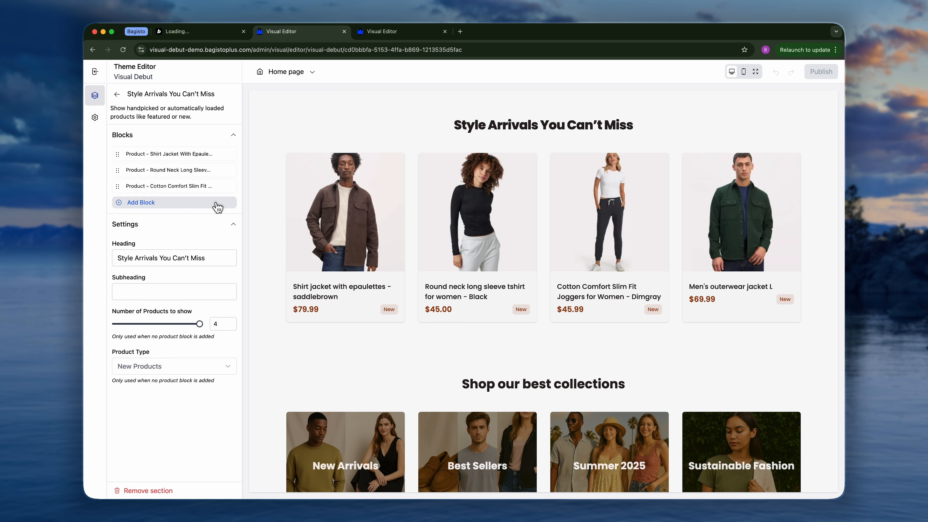
{"action": "left_click", "coordinate": [172, 202]}
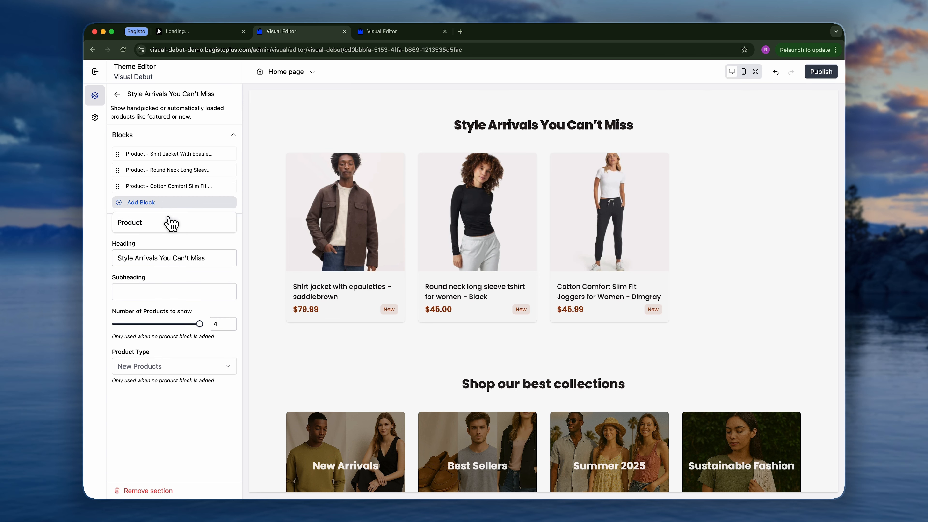
{"action": "left_click", "coordinate": [168, 203]}
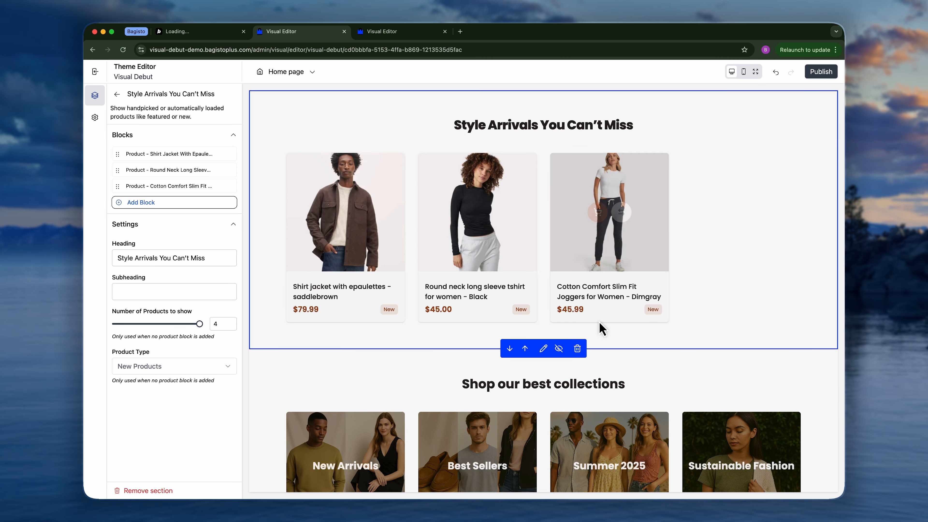
Return to the local editor tab and add a Text block to the Shop by Category section in the preview.
{"action": "left_click", "coordinate": [390, 39]}
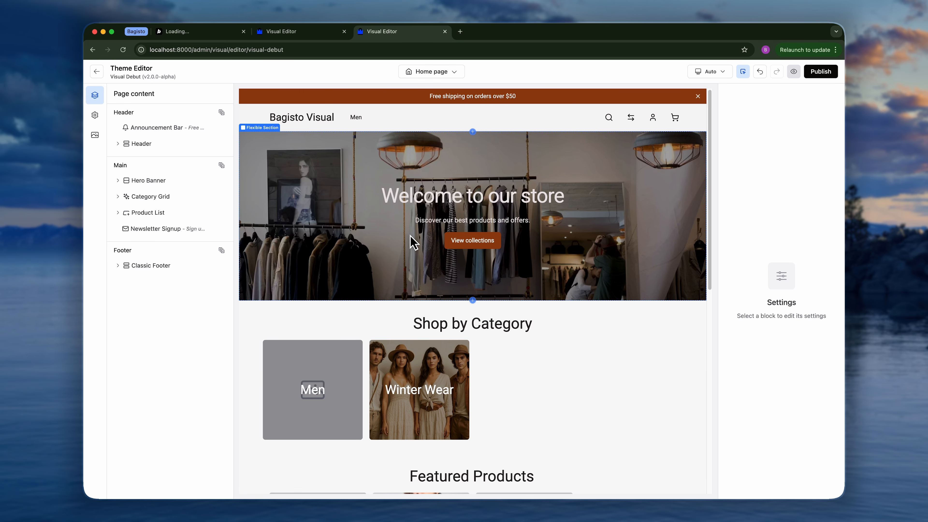
{"action": "scroll", "coordinate": [415, 243], "scroll_direction": "down", "scroll_amount": 2}
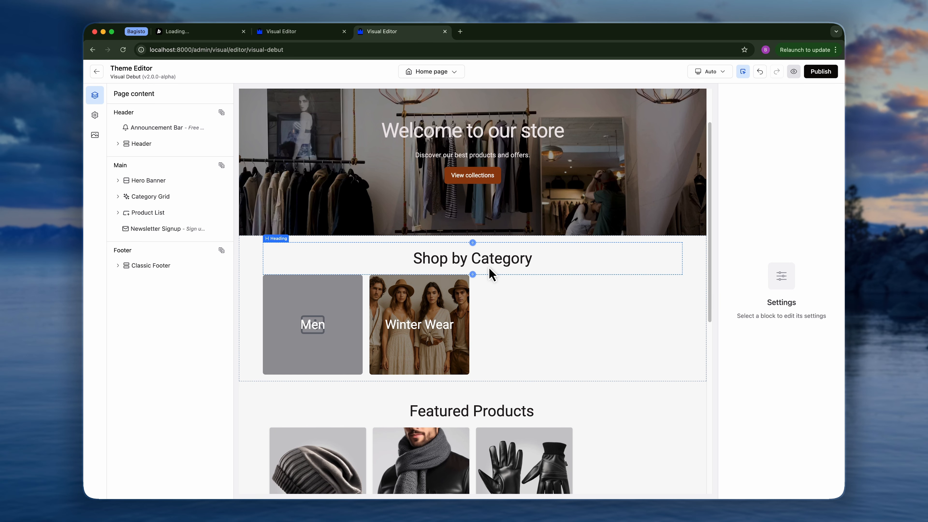
{"action": "left_click", "coordinate": [471, 273]}
{"action": "left_click", "coordinate": [370, 267]}
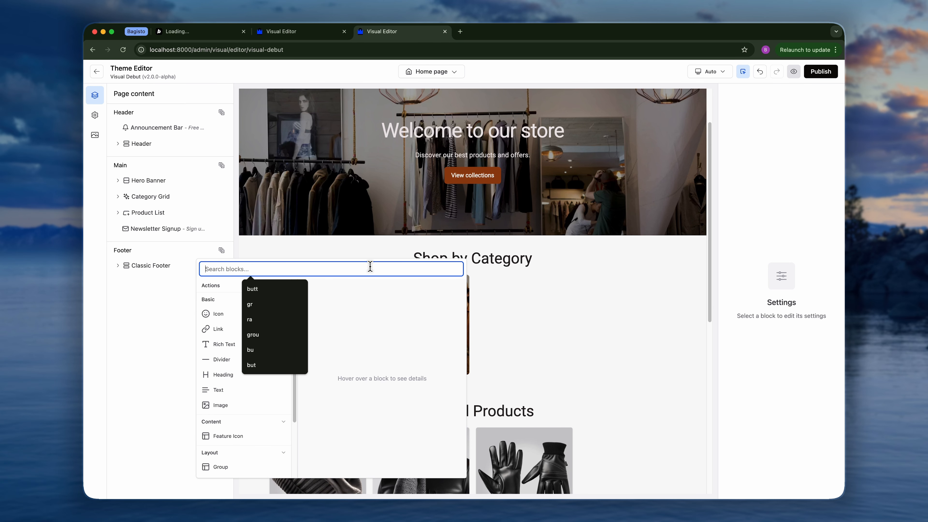
{"action": "type", "text": "tex"}
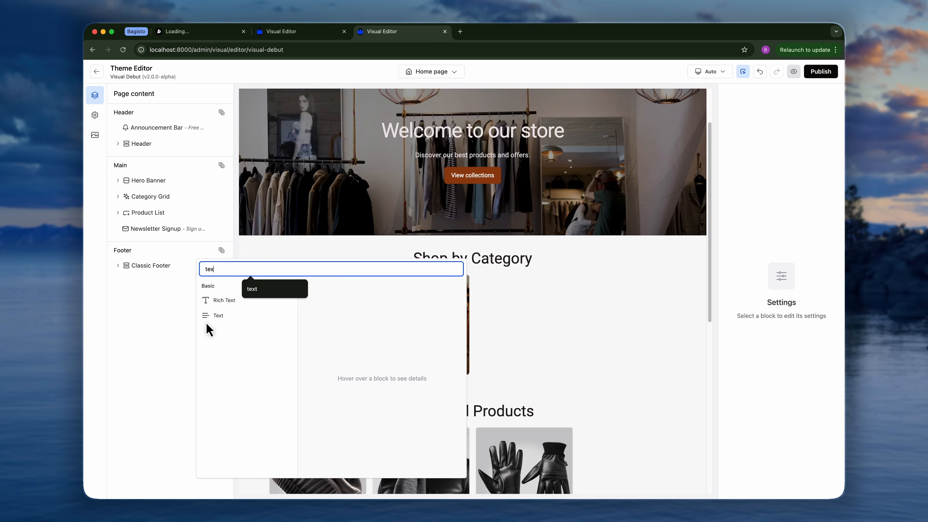
{"action": "left_click", "coordinate": [223, 316]}
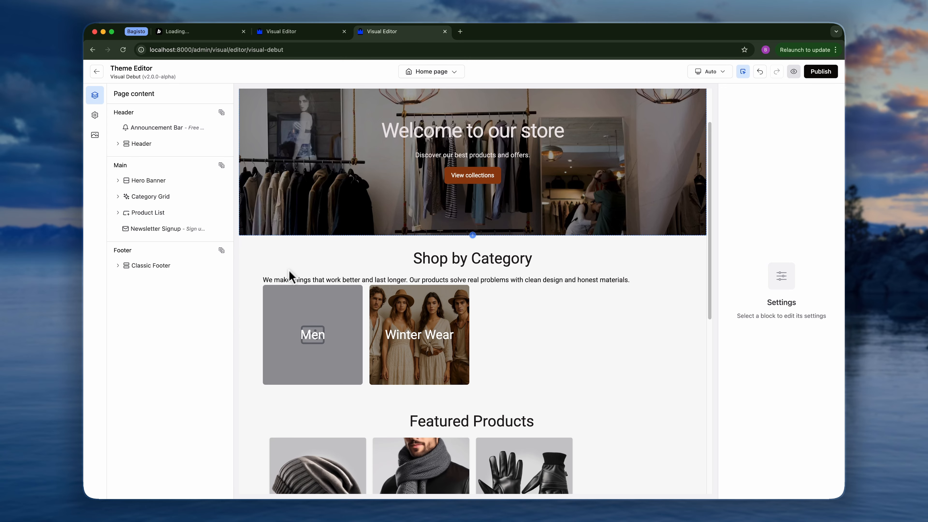
Add a Button block after the new text block in the Shop by Category section.
{"action": "left_click", "coordinate": [446, 284]}
{"action": "double_click", "coordinate": [231, 283]}
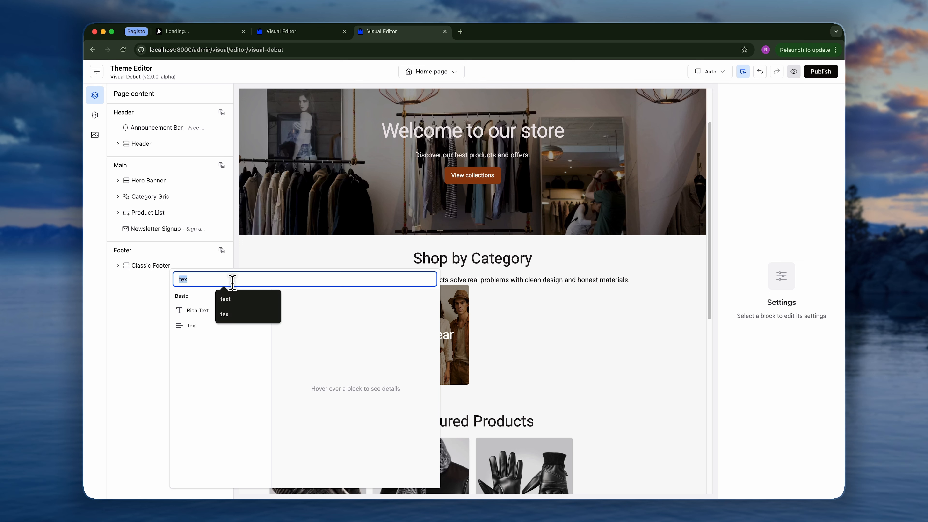
{"action": "type", "text": "butt"}
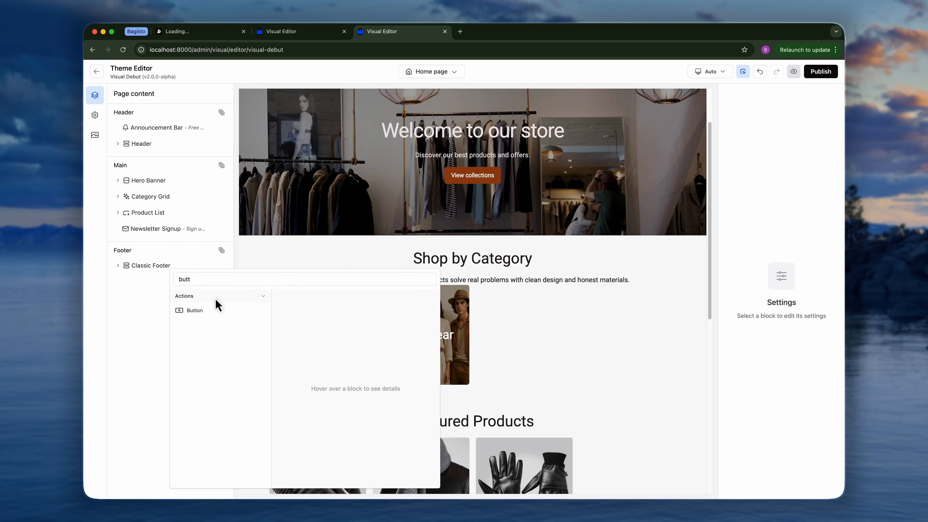
{"action": "left_click", "coordinate": [205, 311]}
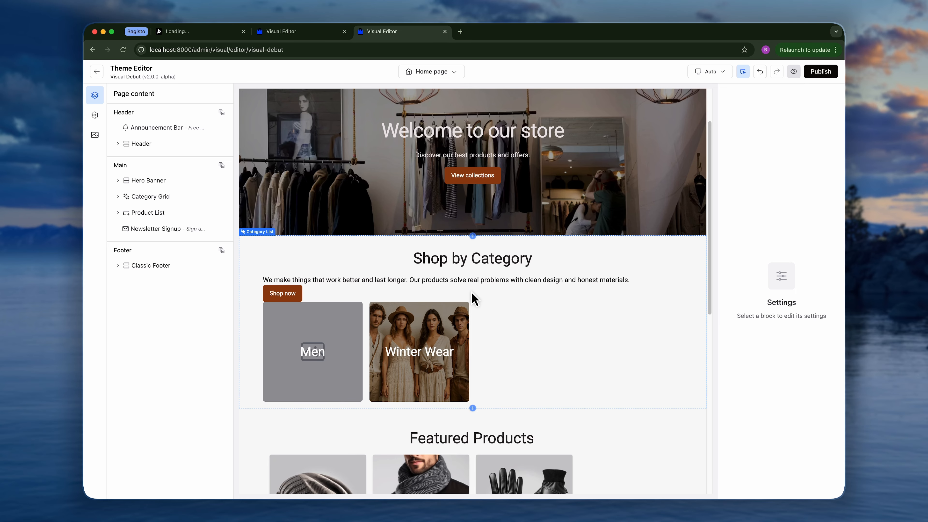
Insert a Custom Section before the Hero Banner.
{"action": "scroll", "coordinate": [474, 298], "scroll_direction": "up", "scroll_amount": 3}
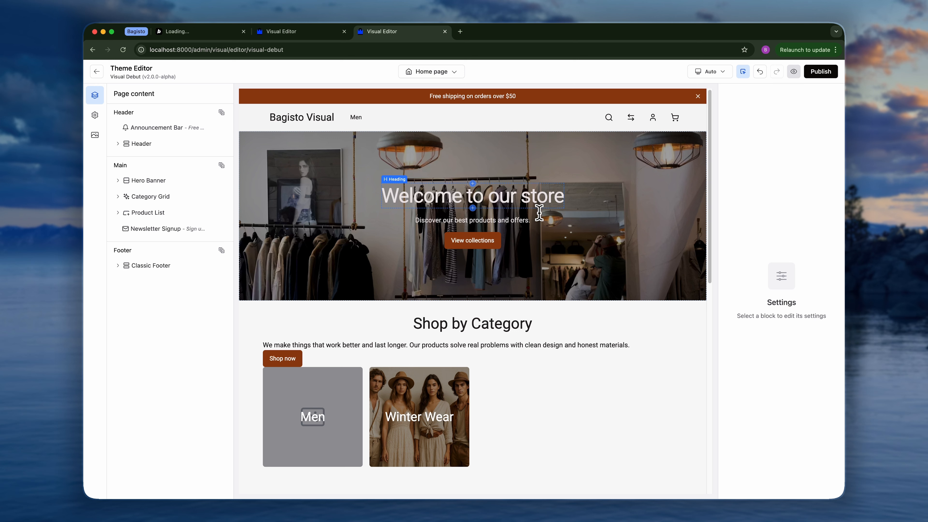
{"action": "right_click", "coordinate": [157, 182]}
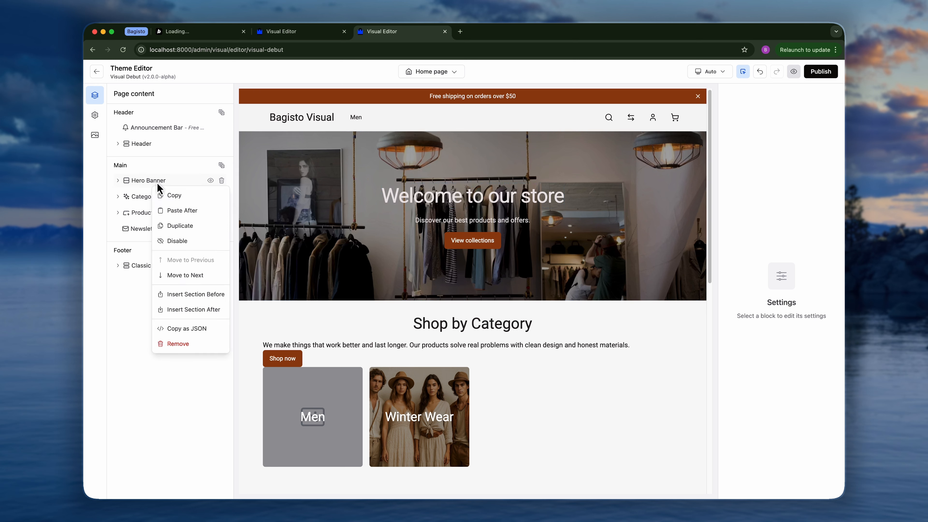
{"action": "left_click", "coordinate": [199, 291]}
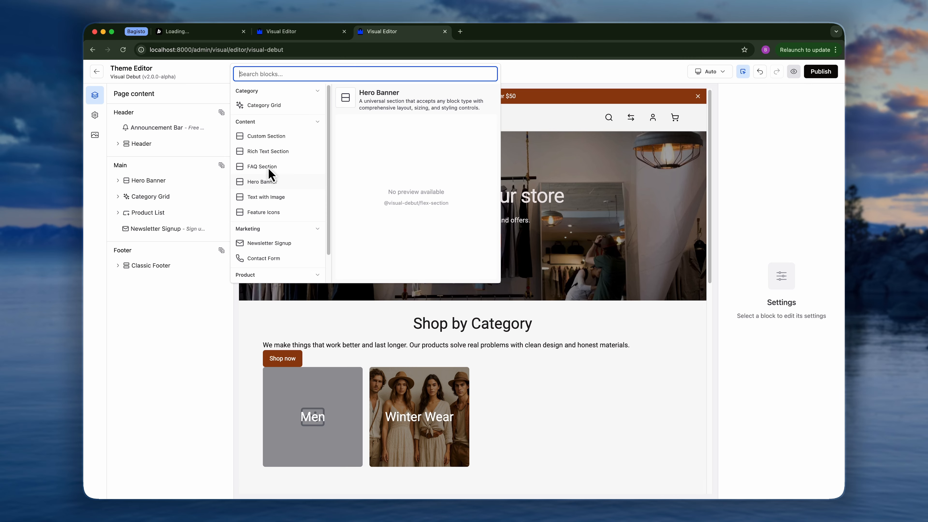
{"action": "left_click", "coordinate": [278, 138]}
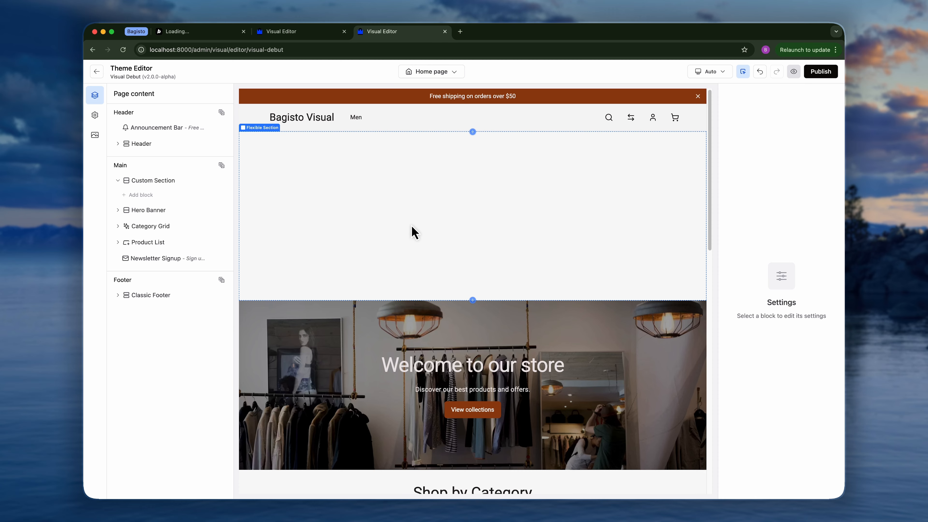
Add a Group block inside the new Custom Section.
{"action": "left_click", "coordinate": [148, 196]}
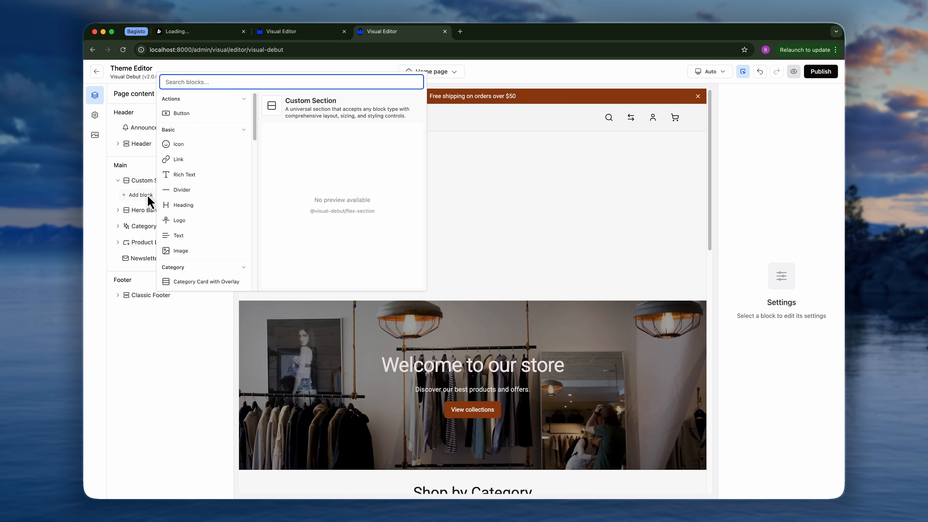
{"action": "type", "text": "gro"}
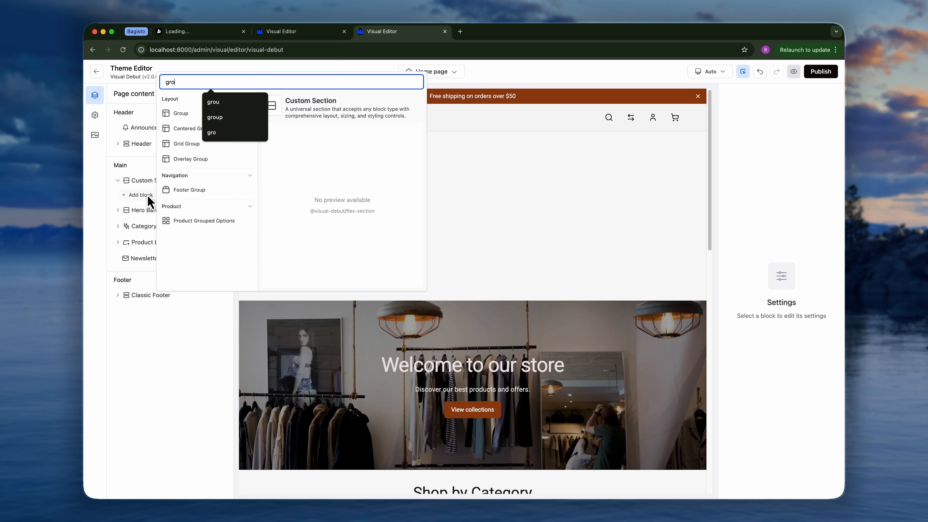
{"action": "left_click", "coordinate": [180, 118]}
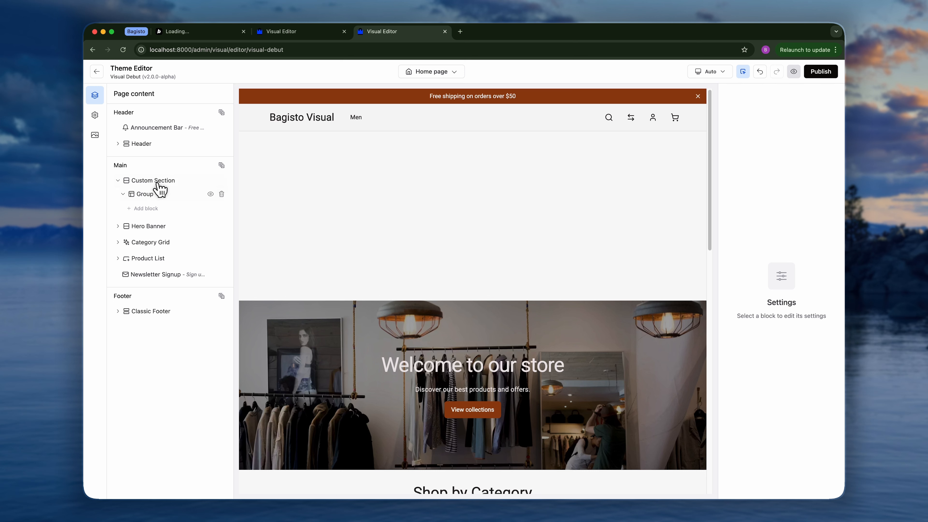
Set the Group block's width and height both to Full (100%).
{"action": "left_click", "coordinate": [161, 194]}
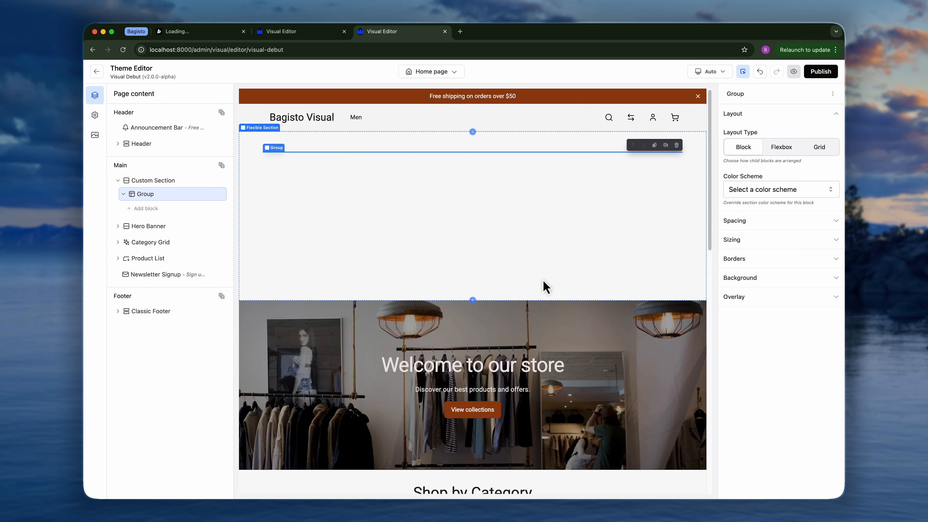
{"action": "left_click", "coordinate": [747, 241]}
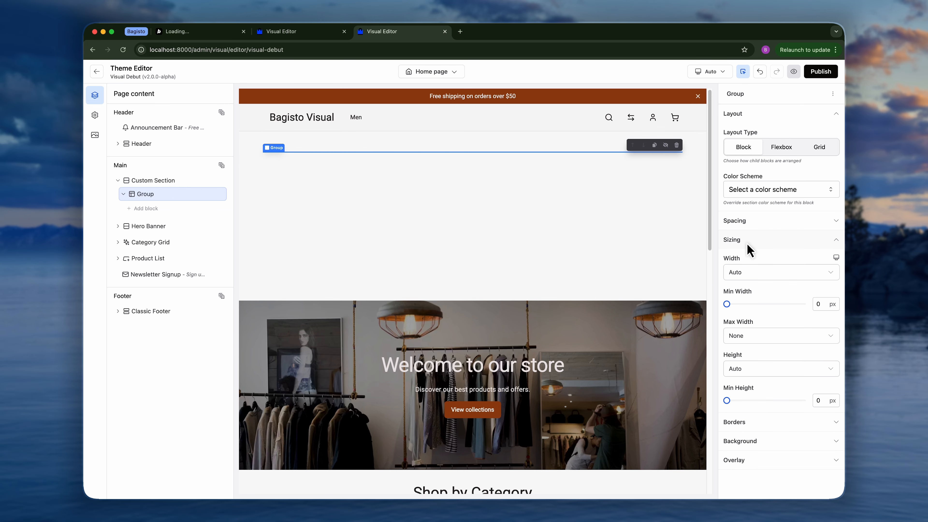
{"action": "left_click", "coordinate": [762, 274]}
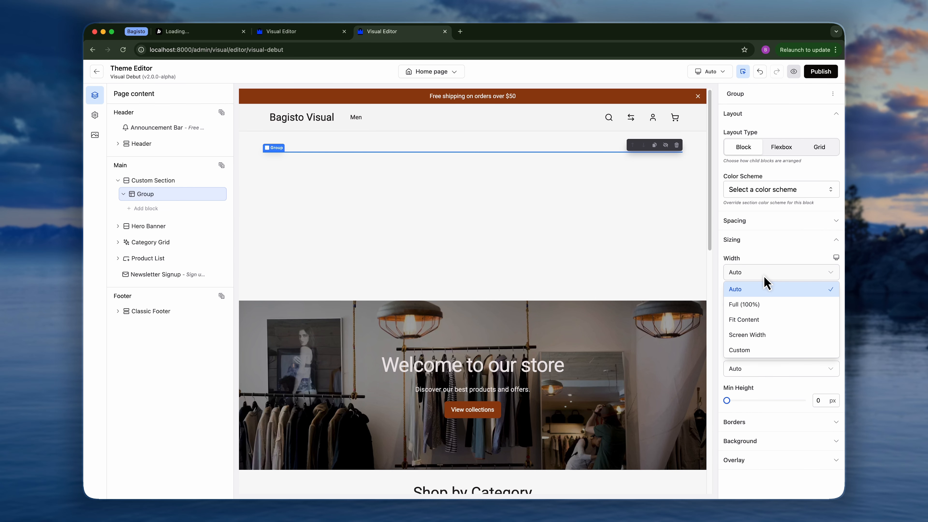
{"action": "left_click", "coordinate": [744, 304]}
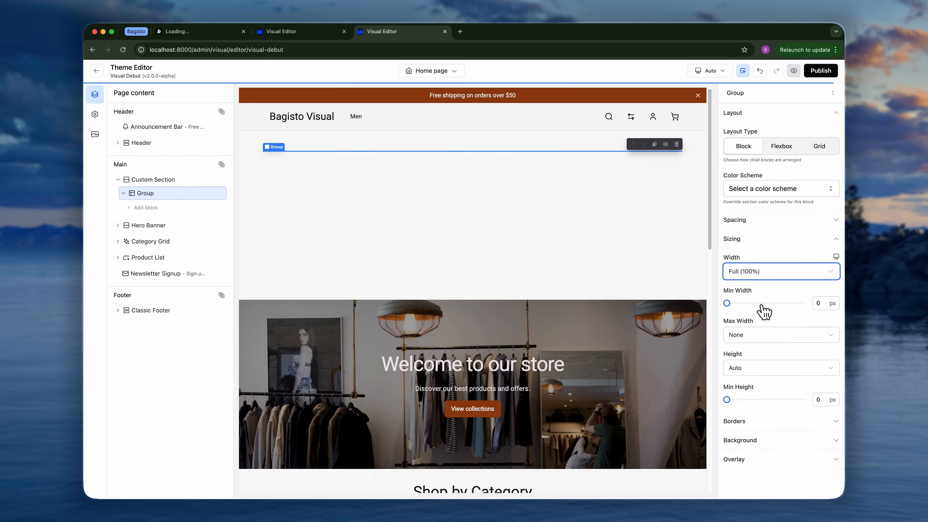
{"action": "left_click", "coordinate": [755, 367]}
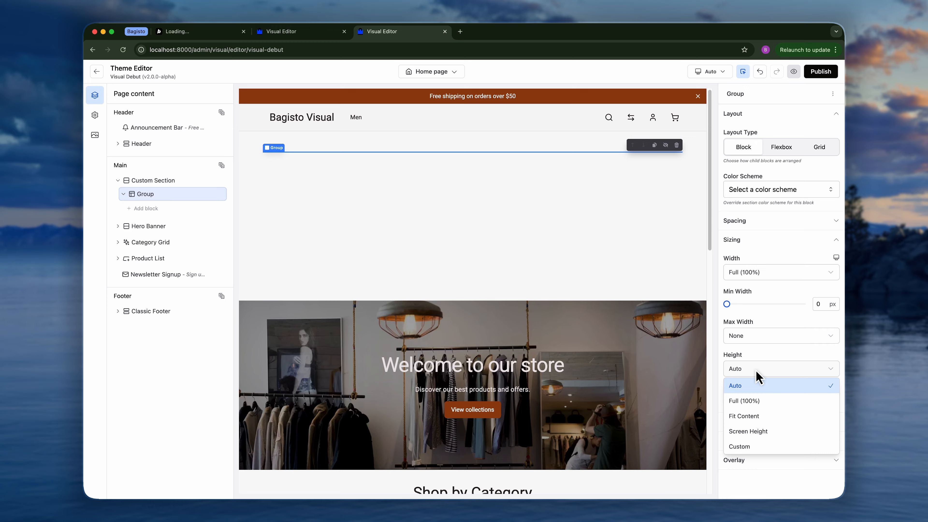
{"action": "left_click", "coordinate": [764, 402]}
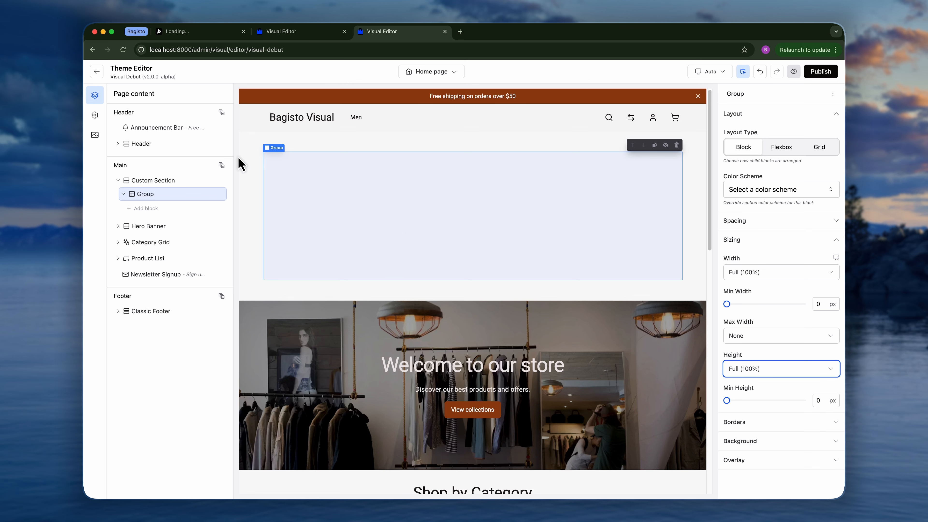
Set the Custom Section's content width to Full Width.
{"action": "left_click", "coordinate": [251, 187]}
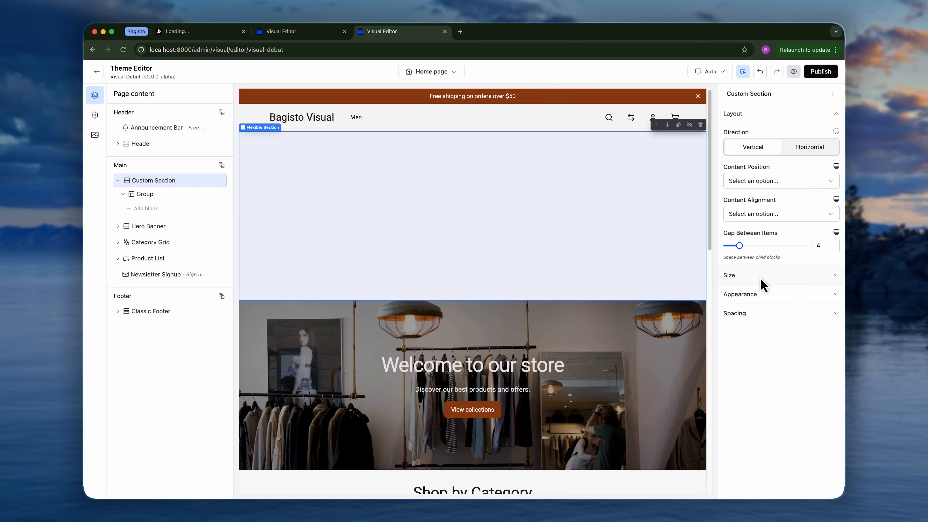
{"action": "left_click", "coordinate": [769, 277]}
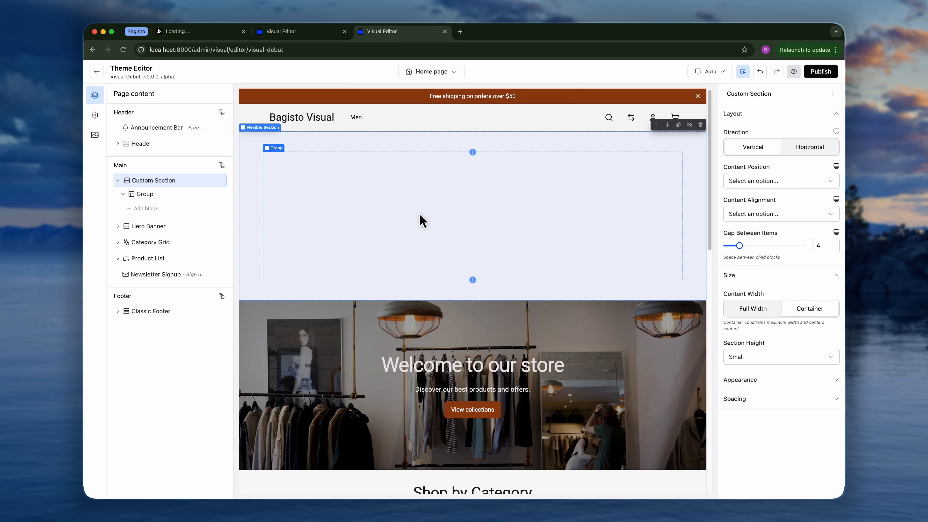
{"action": "left_click", "coordinate": [747, 311]}
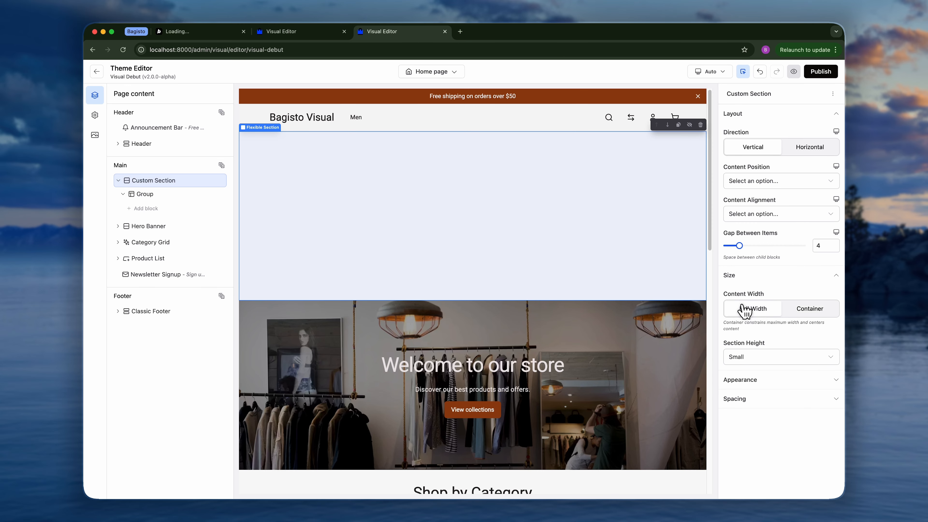
{"action": "left_click", "coordinate": [737, 400]}
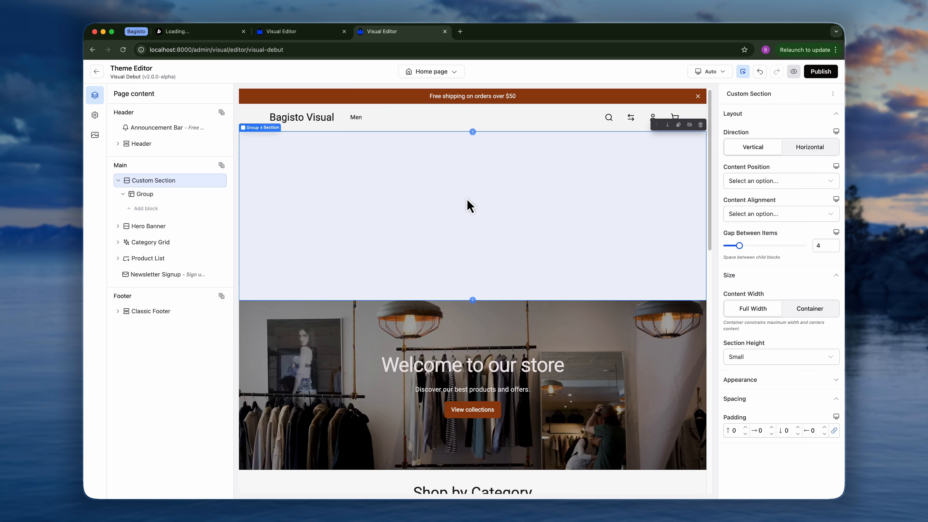
Give the Group block an image background, choosing the ChatGPT image from the media library.
{"action": "left_click", "coordinate": [148, 195]}
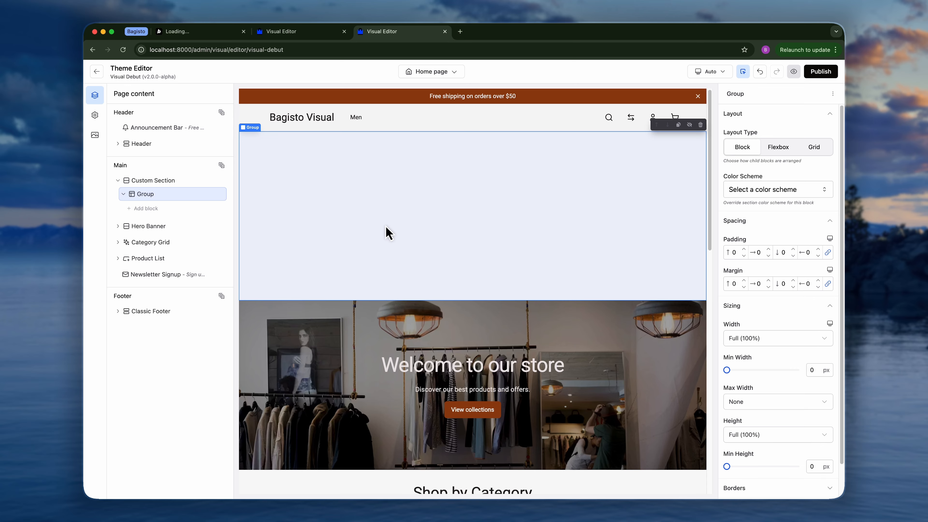
{"action": "scroll", "coordinate": [767, 314], "scroll_direction": "down", "scroll_amount": 2}
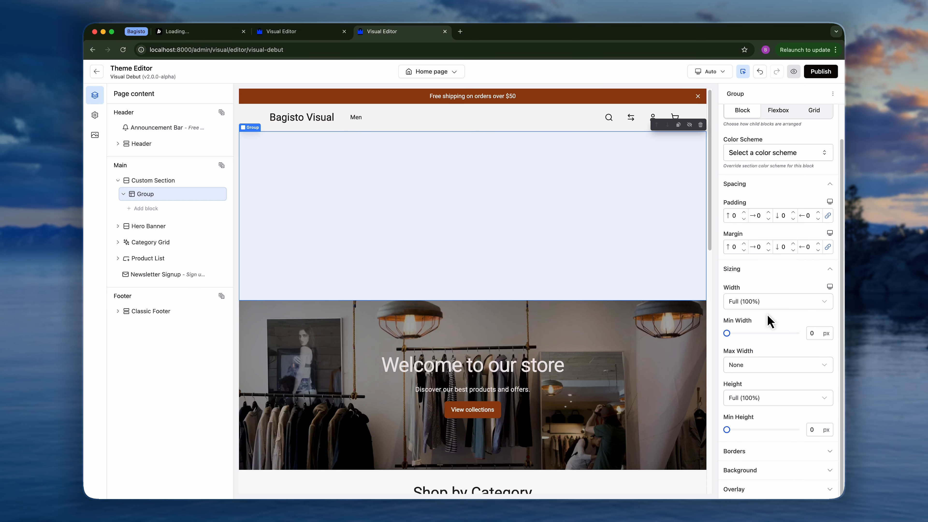
{"action": "left_click", "coordinate": [762, 471]}
{"action": "scroll", "coordinate": [764, 475], "scroll_direction": "down", "scroll_amount": 2}
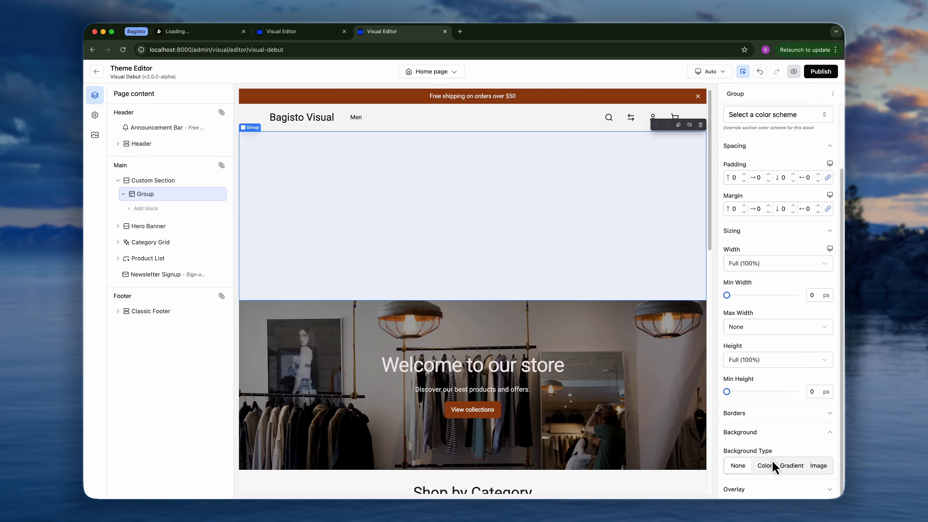
{"action": "left_click", "coordinate": [765, 466]}
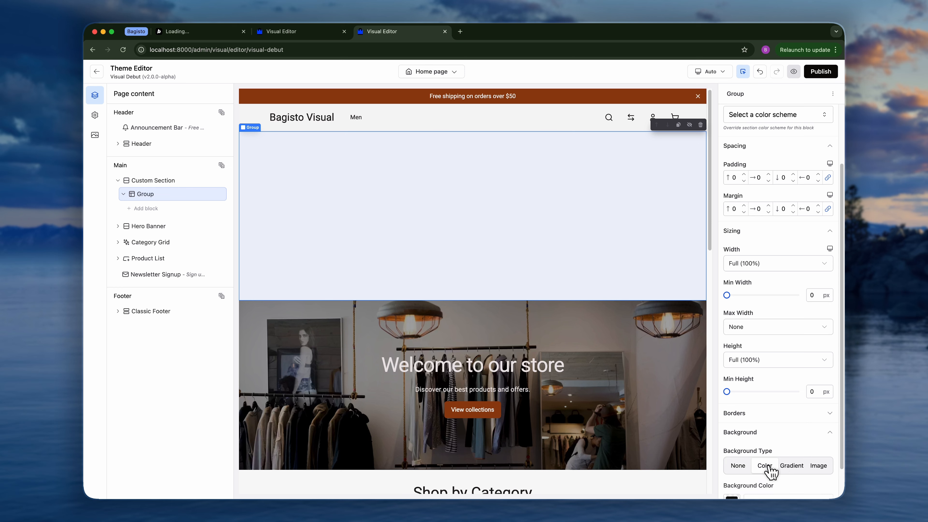
{"action": "left_click", "coordinate": [791, 429]}
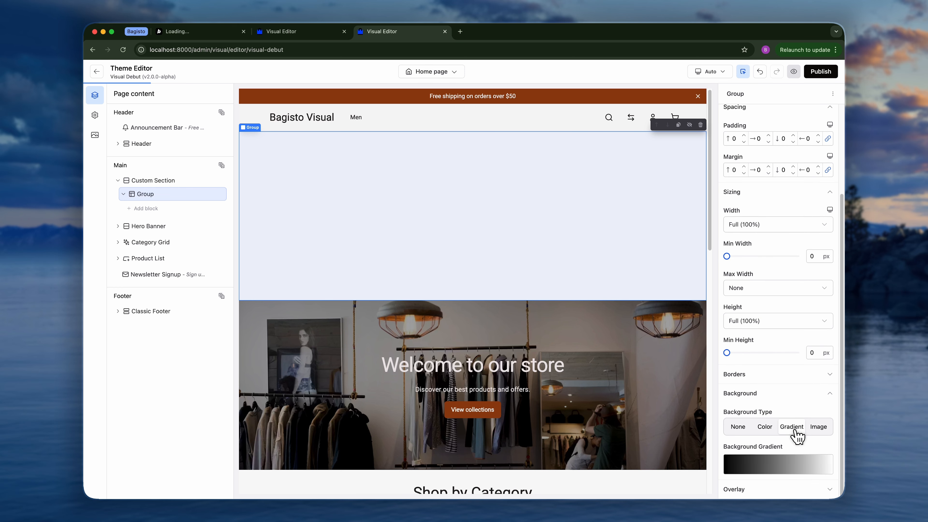
{"action": "left_click", "coordinate": [817, 428]}
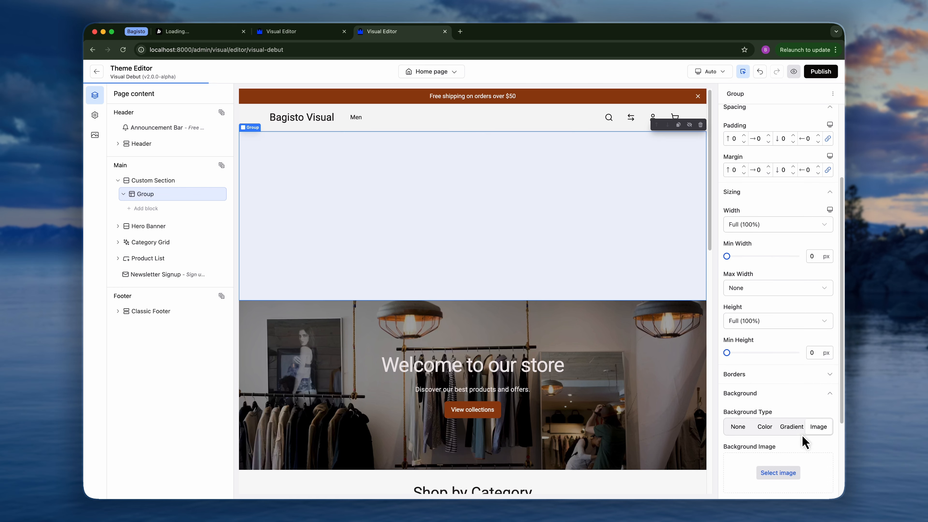
{"action": "left_click", "coordinate": [778, 472]}
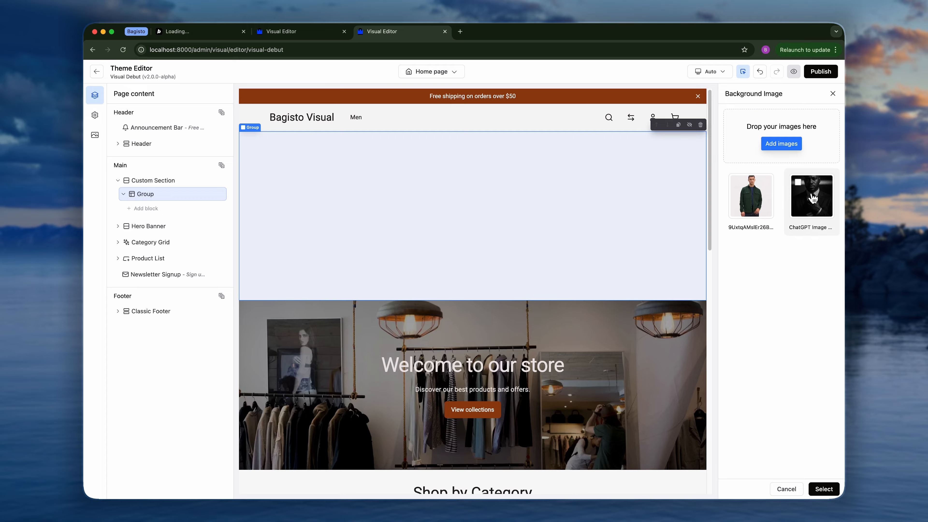
{"action": "left_click", "coordinate": [814, 207]}
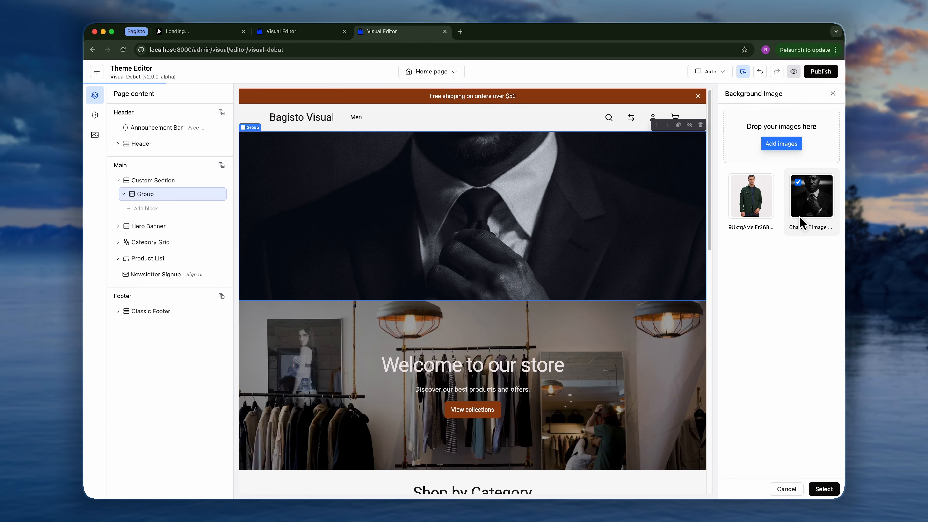
{"action": "left_click", "coordinate": [824, 489]}
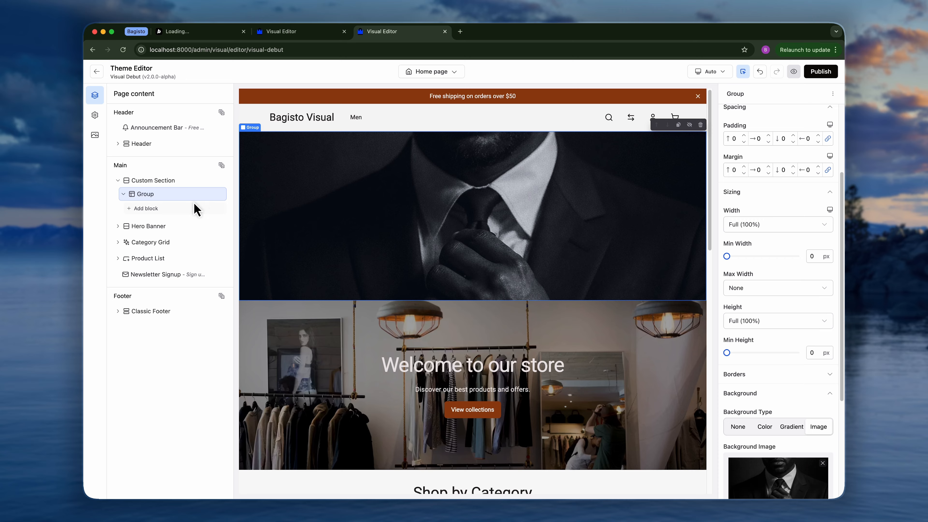
Add a Heading block inside the Group.
{"action": "left_click", "coordinate": [155, 208]}
{"action": "double_click", "coordinate": [200, 95]}
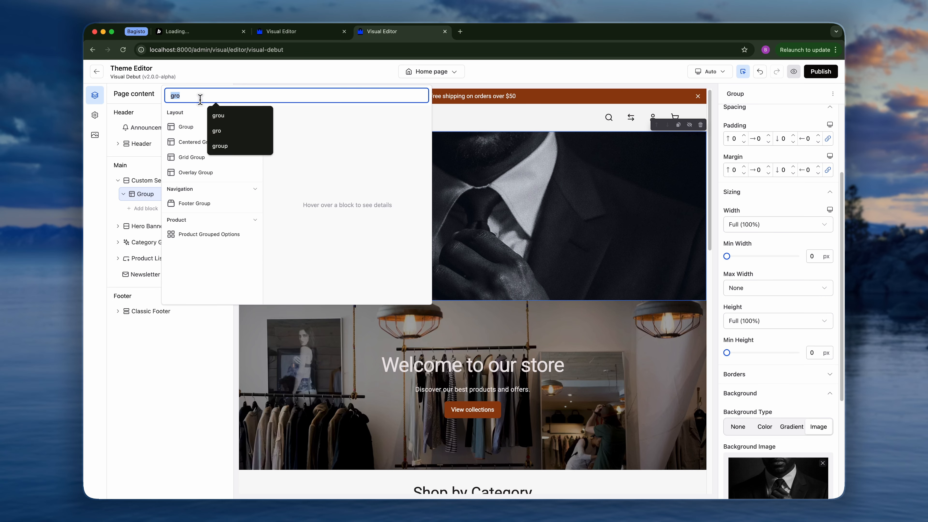
{"action": "type", "text": "hea"}
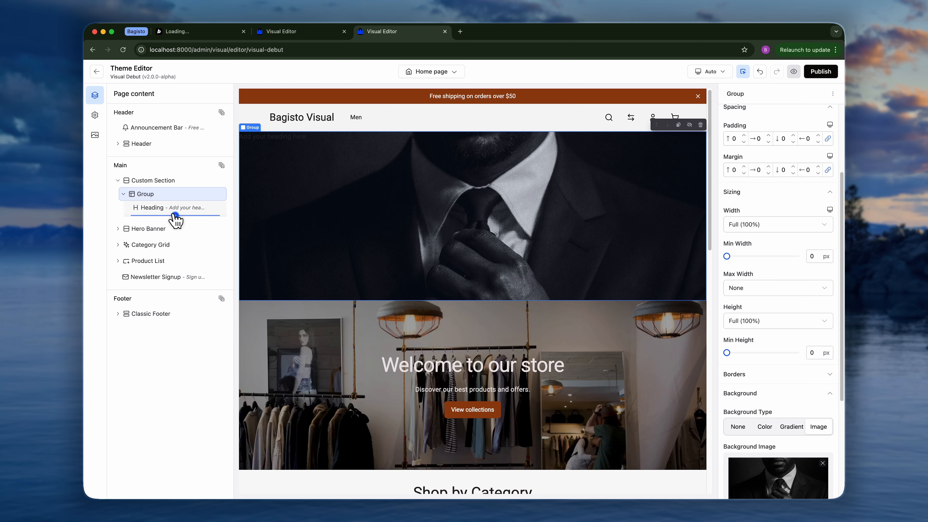
Add a Text block after the Heading inside the Group.
{"action": "left_click", "coordinate": [175, 215]}
{"action": "key", "text": "BackSpace"}
{"action": "key", "text": "BackSpace"}
{"action": "key", "text": "BackSpace"}
{"action": "key", "text": "BackSpace"}
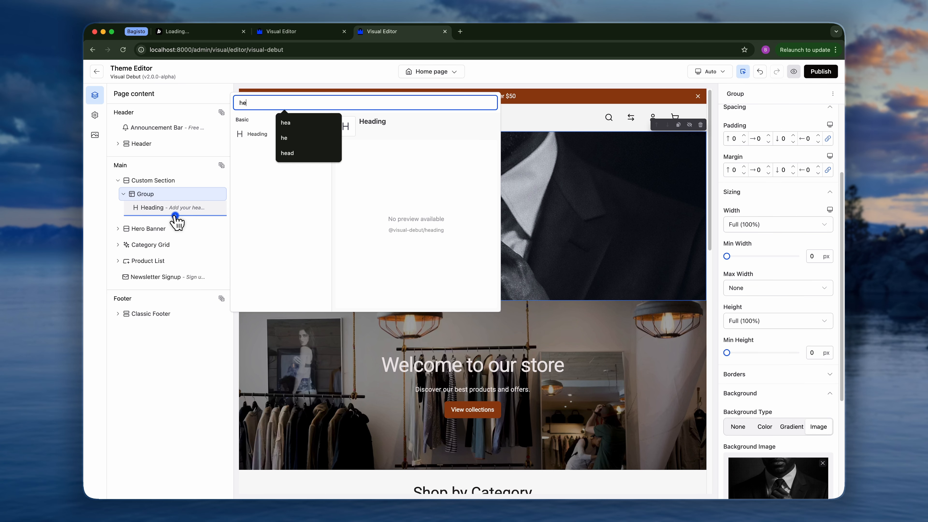
{"action": "type", "text": "text"}
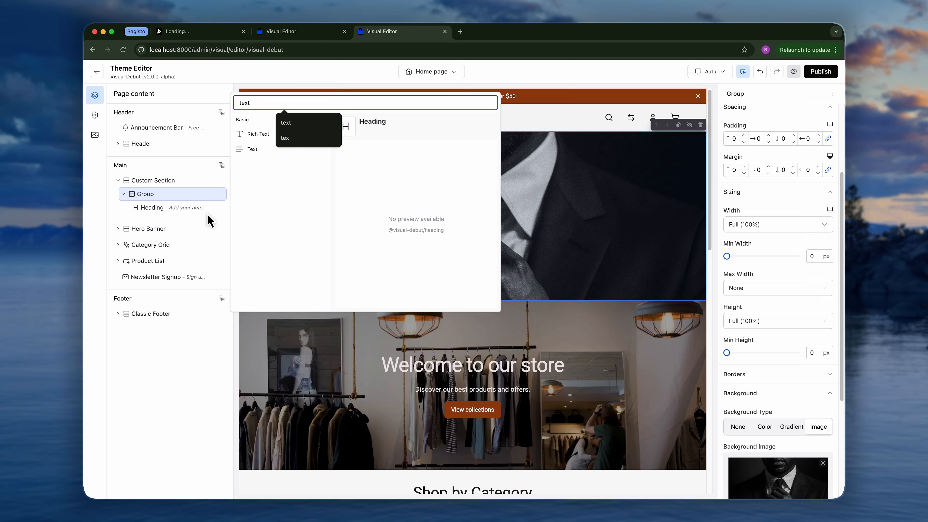
{"action": "left_click", "coordinate": [251, 150]}
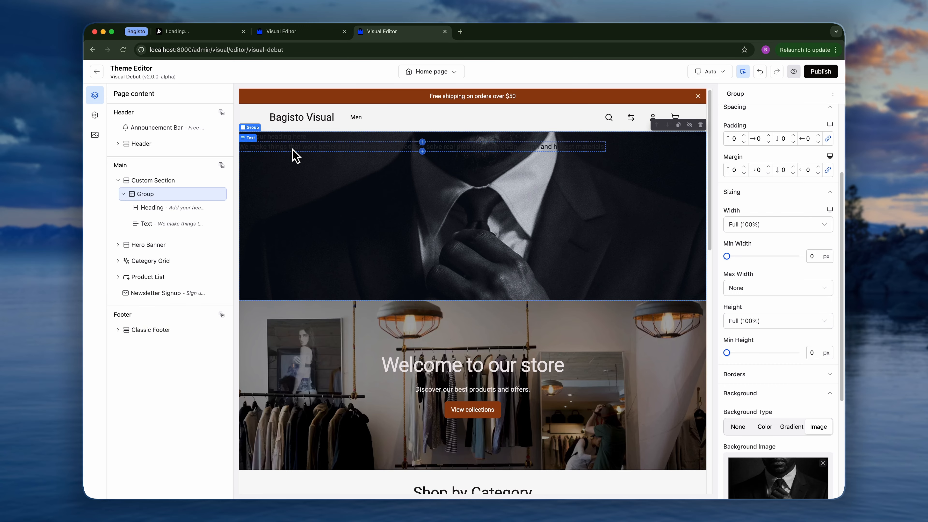
Add a Button block after the Text block inside the Group.
{"action": "left_click", "coordinate": [171, 232]}
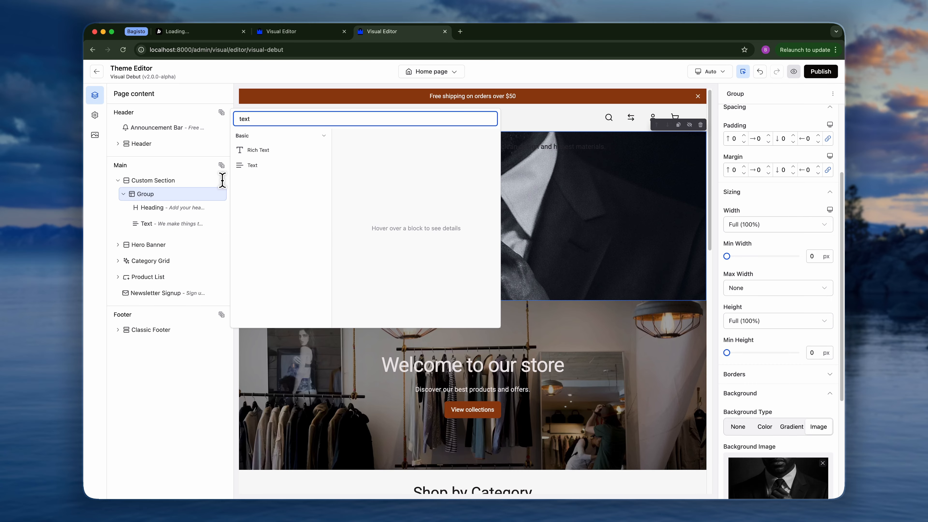
{"action": "double_click", "coordinate": [267, 120]}
{"action": "type", "text": "butt"}
{"action": "left_click", "coordinate": [273, 137]}
{"action": "left_click", "coordinate": [272, 149]}
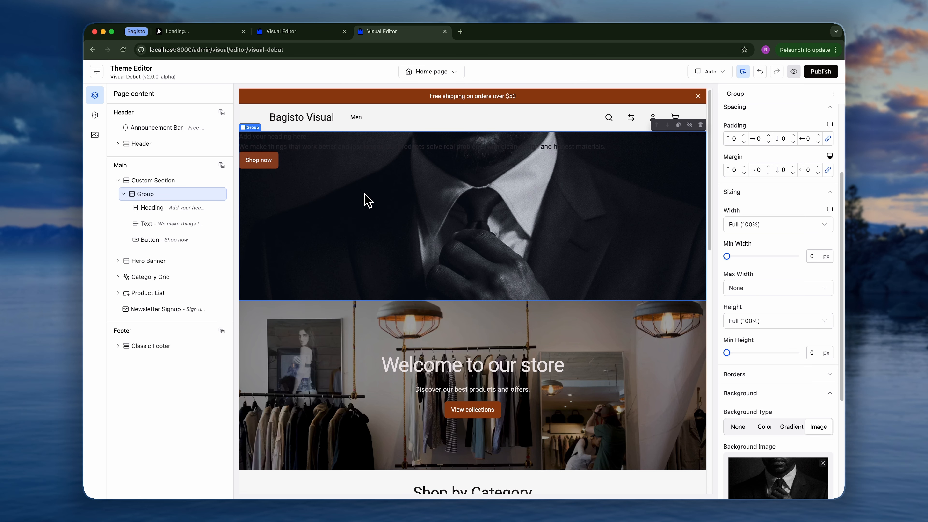
Set the Group's color scheme to Dark.
{"action": "scroll", "coordinate": [772, 154], "scroll_direction": "up", "scroll_amount": 3}
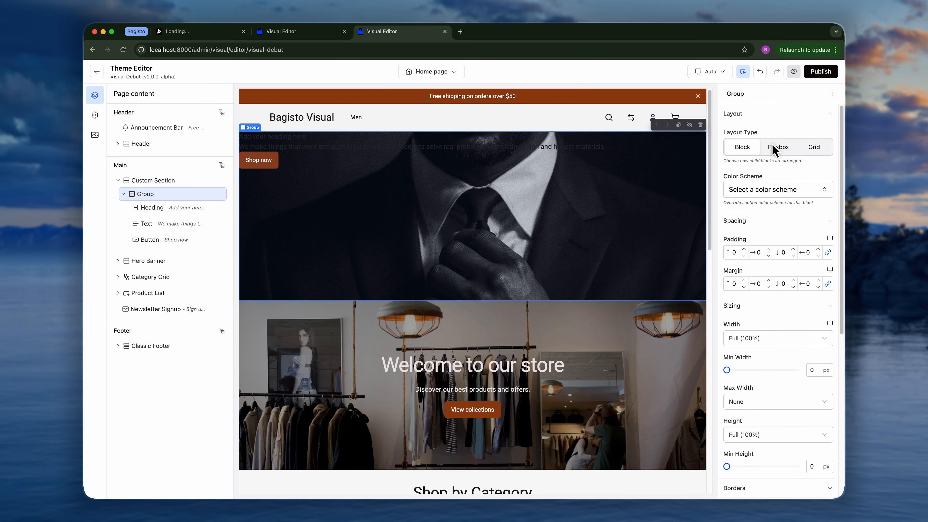
{"action": "left_click", "coordinate": [782, 189]}
{"action": "left_click", "coordinate": [782, 273]}
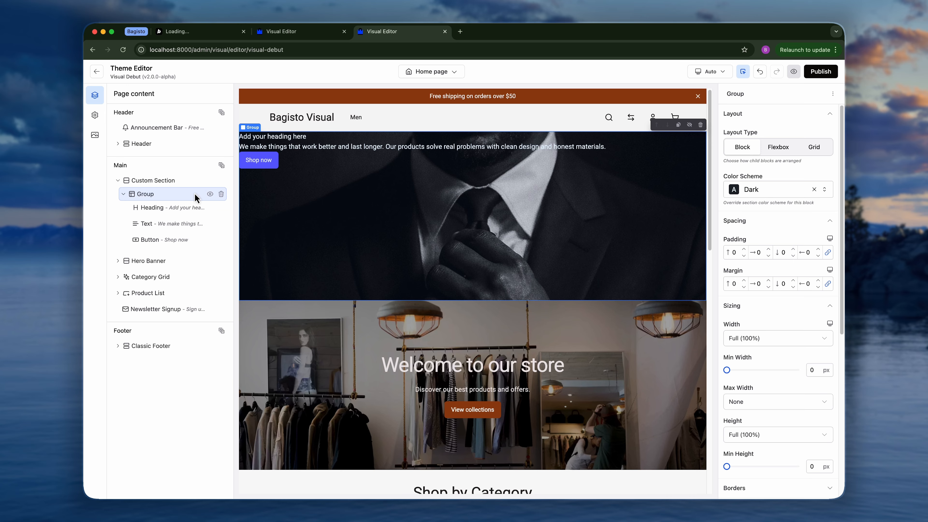
Switch the Group's layout to vertical Flexbox with content position and content alignment both set to Center.
{"action": "left_click", "coordinate": [779, 153]}
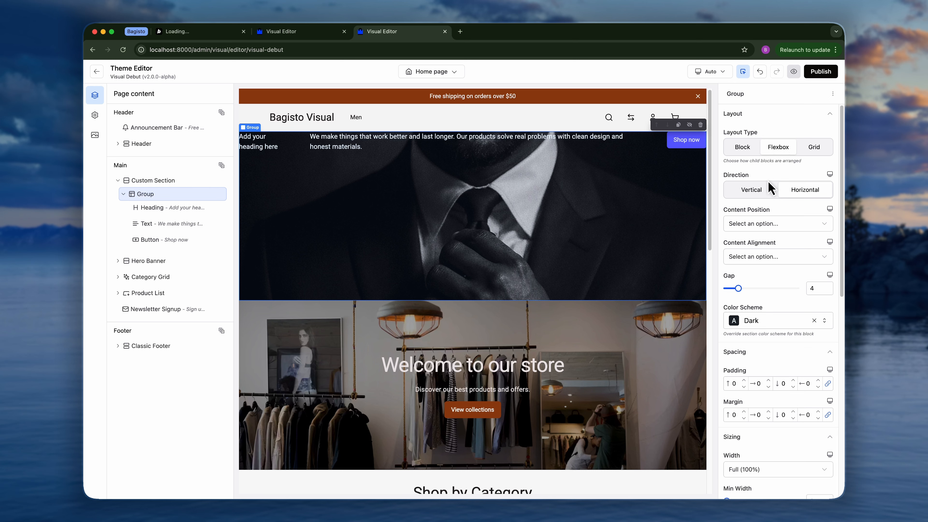
{"action": "left_click", "coordinate": [754, 194]}
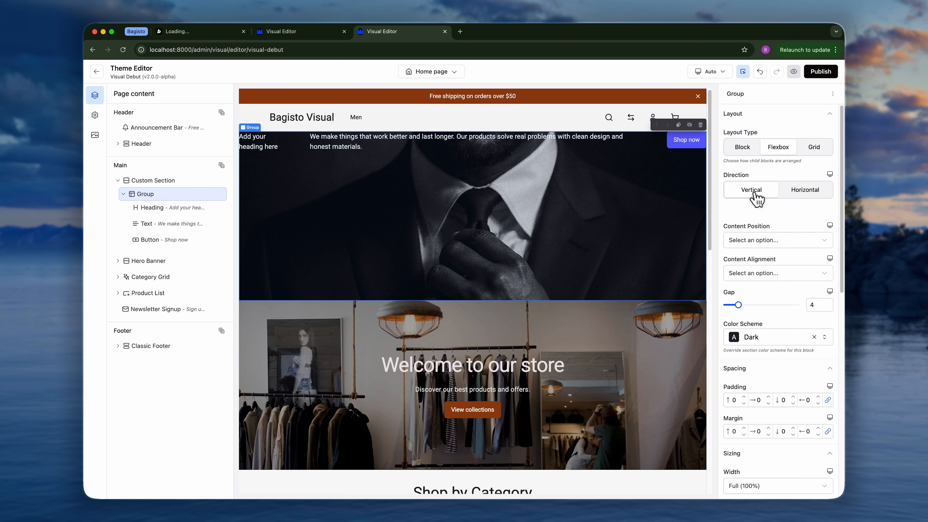
{"action": "left_click", "coordinate": [760, 222]}
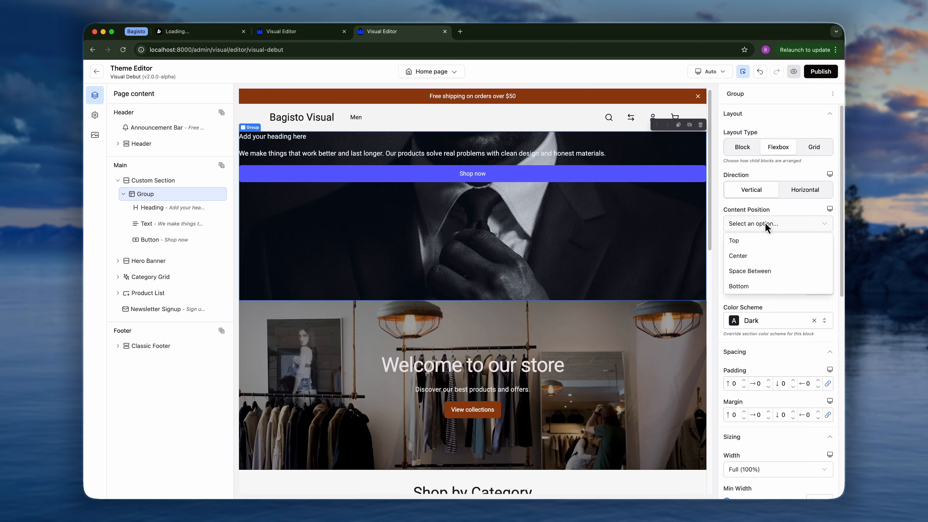
{"action": "left_click", "coordinate": [760, 257]}
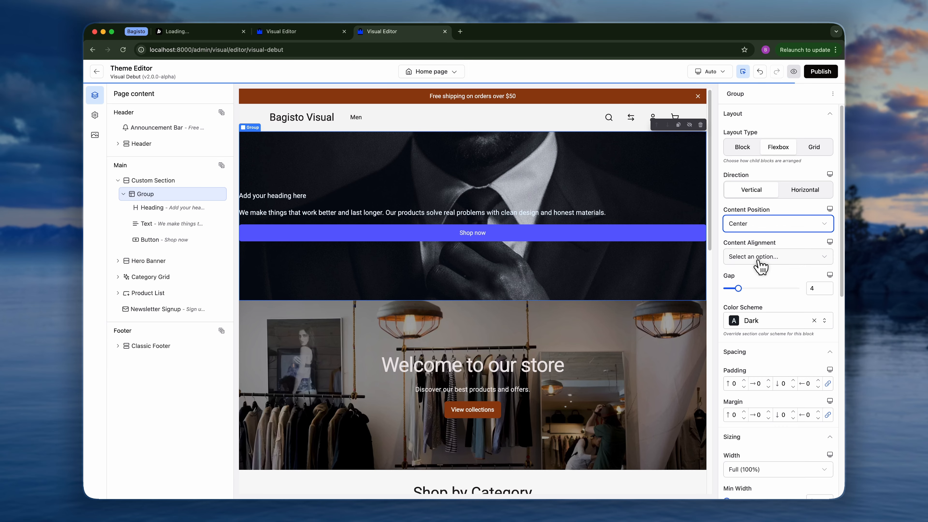
{"action": "left_click", "coordinate": [759, 260]}
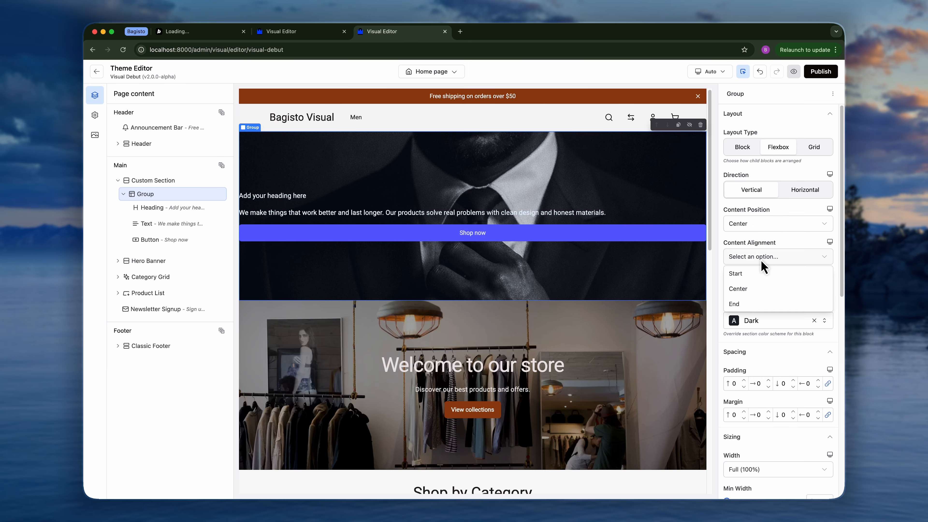
{"action": "left_click", "coordinate": [757, 289]}
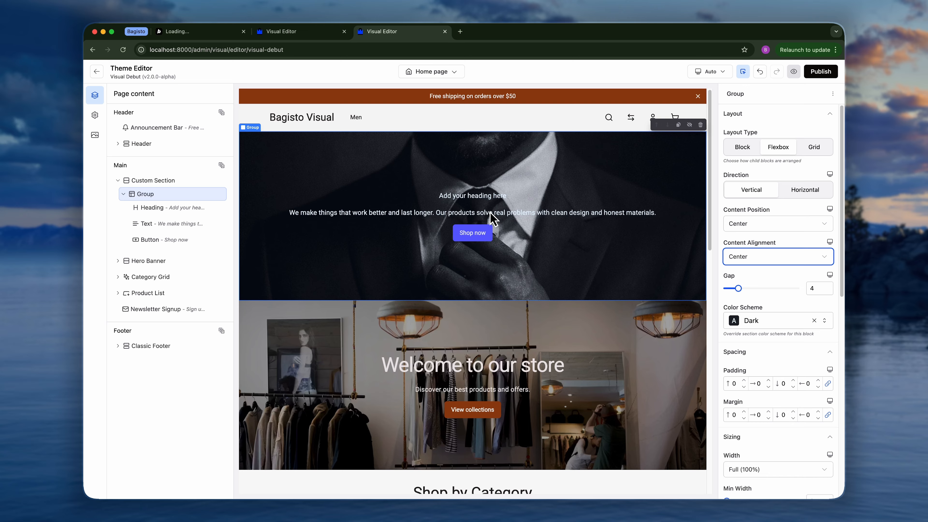
Set the Heading block's typography type preset to Heading 2.
{"action": "left_click", "coordinate": [488, 196]}
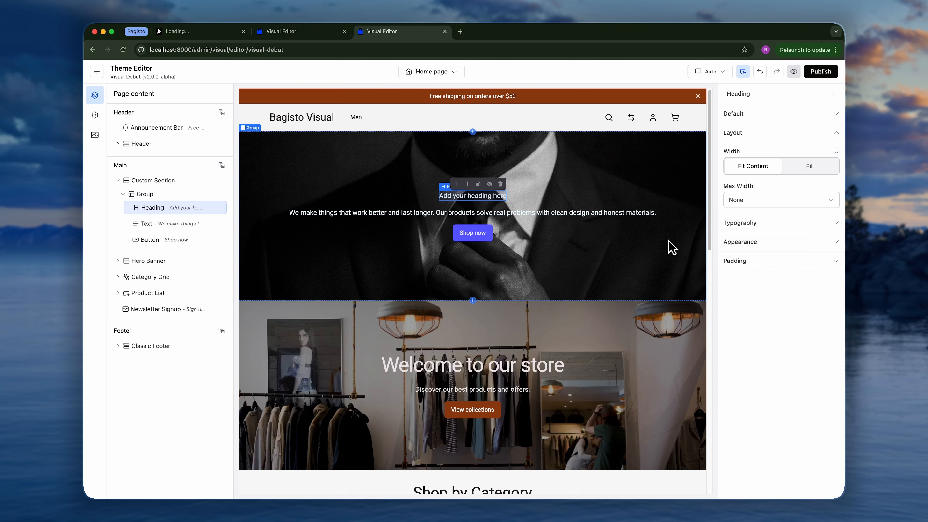
{"action": "left_click", "coordinate": [765, 224]}
{"action": "left_click", "coordinate": [765, 259]}
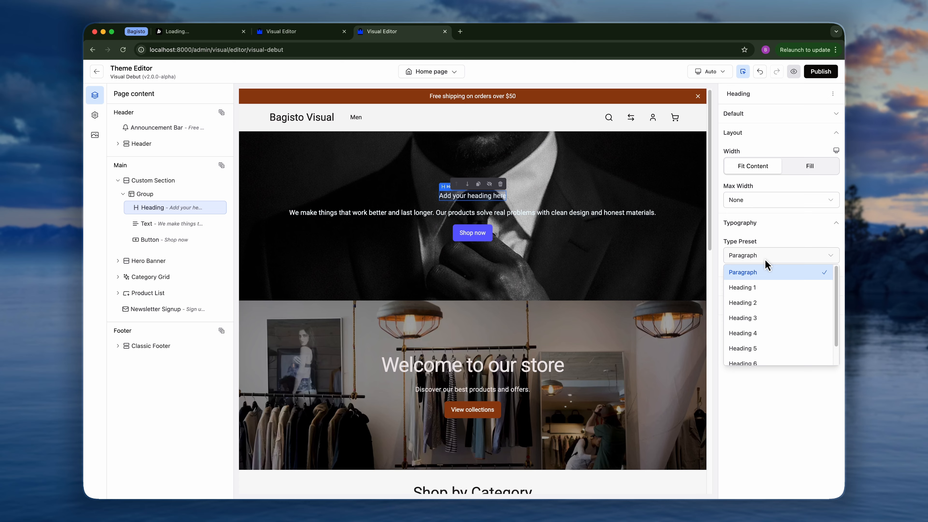
{"action": "left_click", "coordinate": [771, 303]}
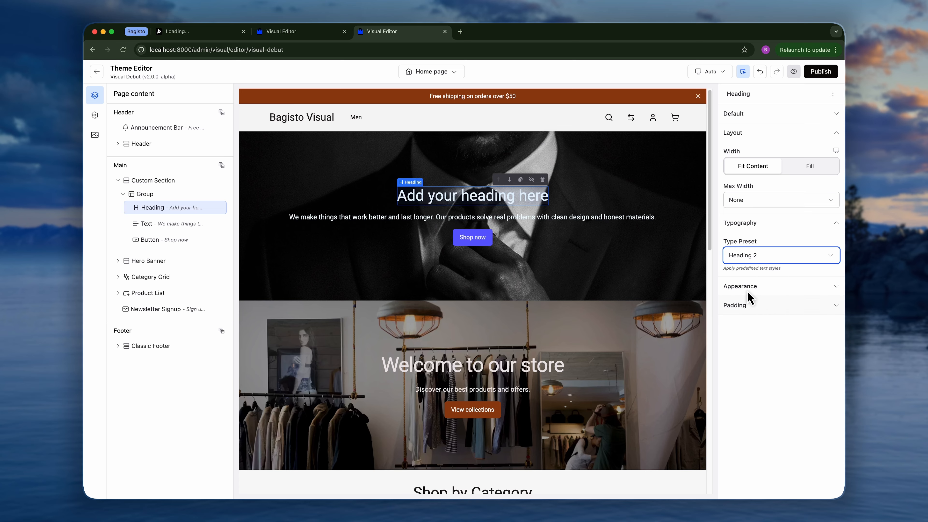
Configure the Text block with Fill width, Narrow max width and Center alignment.
{"action": "left_click", "coordinate": [566, 218]}
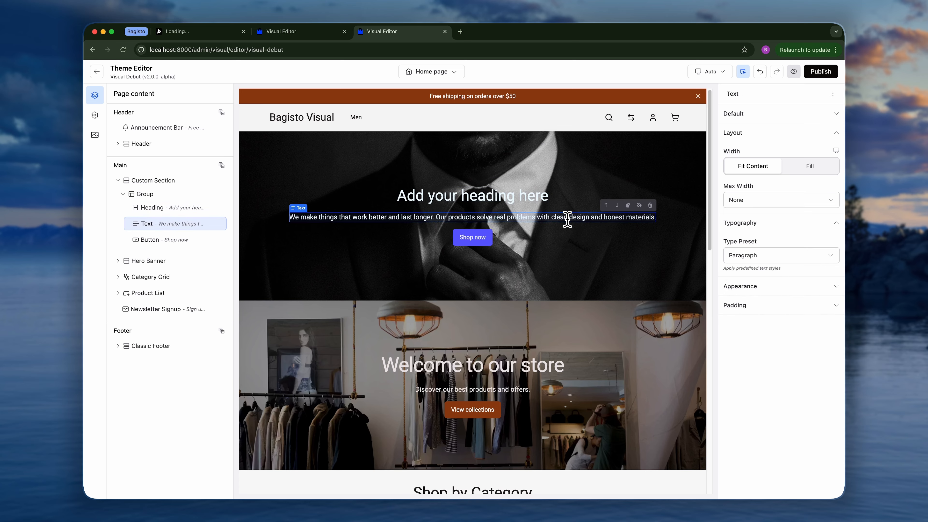
{"action": "left_click", "coordinate": [806, 171]}
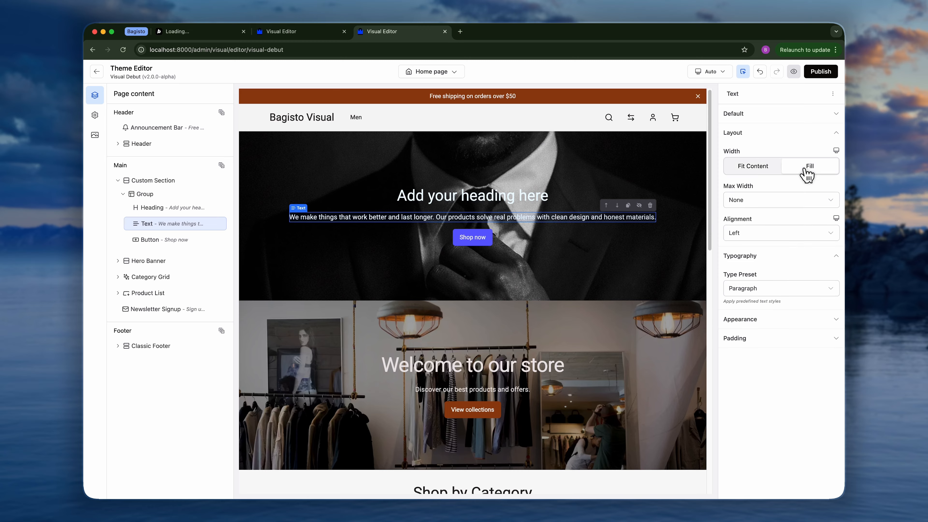
{"action": "left_click", "coordinate": [762, 201]}
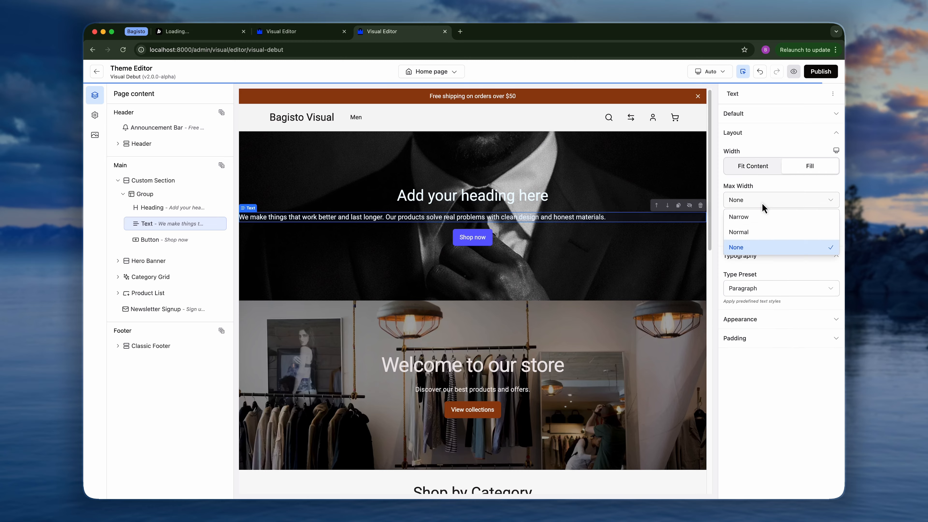
{"action": "left_click", "coordinate": [758, 219]}
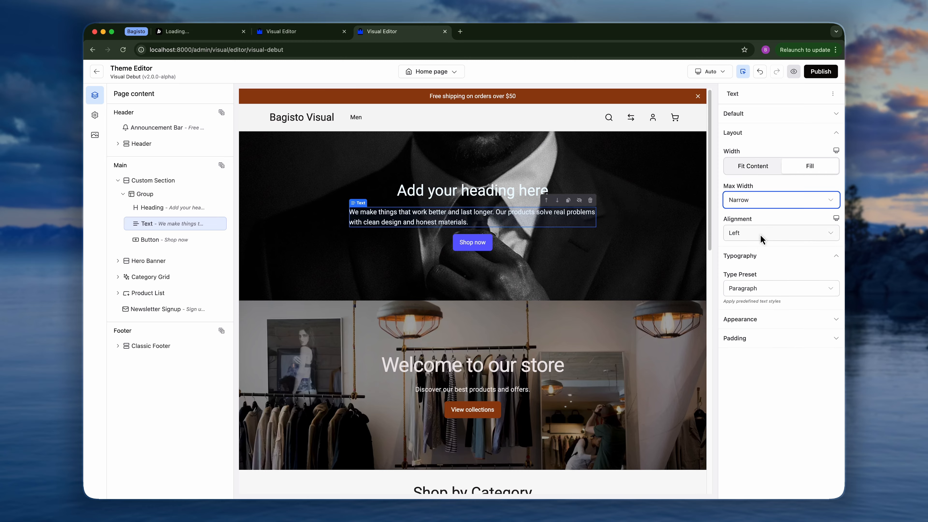
{"action": "left_click", "coordinate": [760, 234]}
{"action": "left_click", "coordinate": [753, 201]}
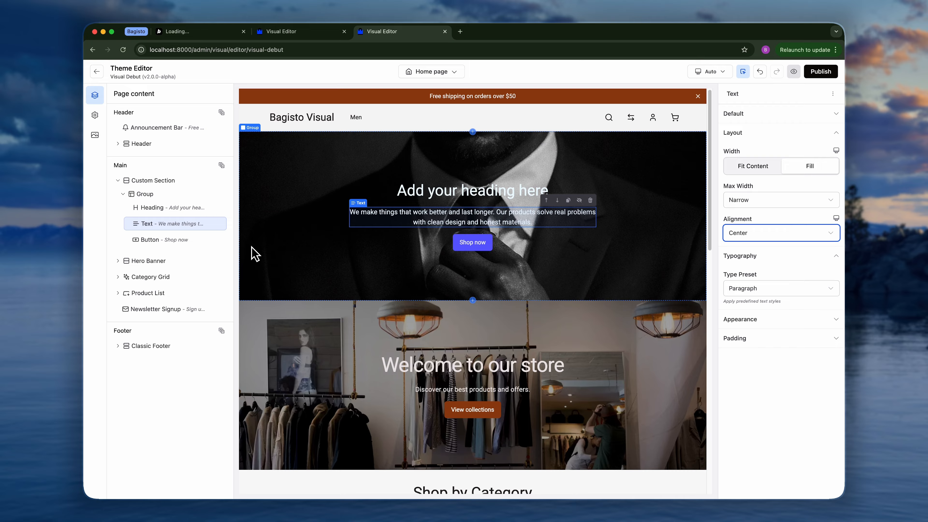
Duplicate the Group block inside the Custom Section.
{"action": "left_click", "coordinate": [126, 195]}
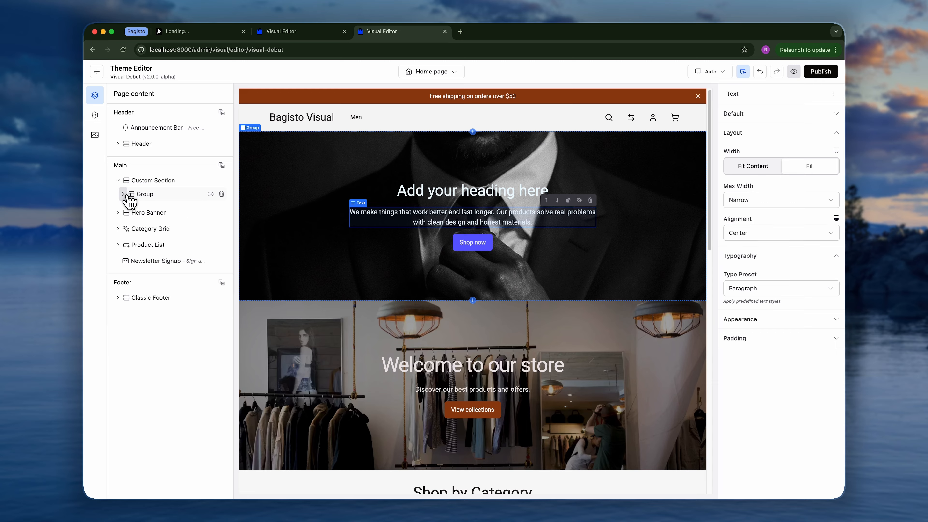
{"action": "right_click", "coordinate": [158, 199]}
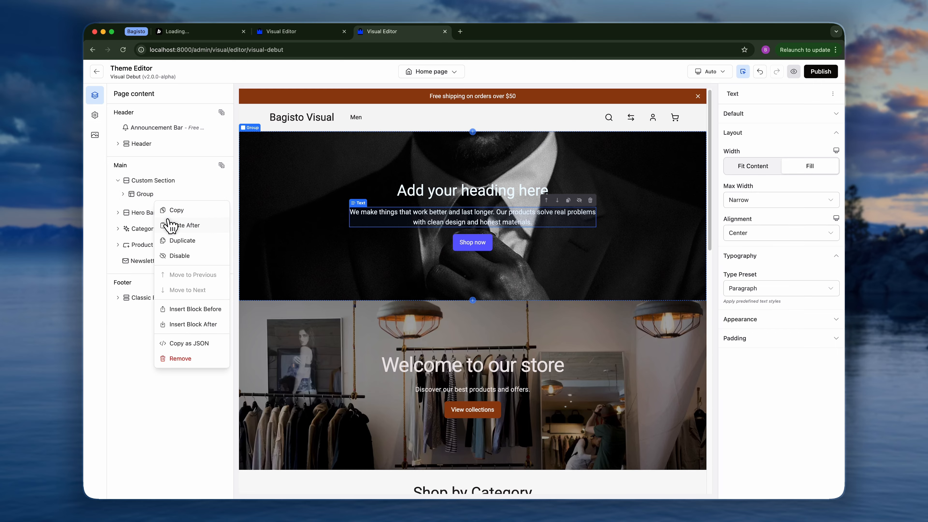
{"action": "left_click", "coordinate": [187, 243]}
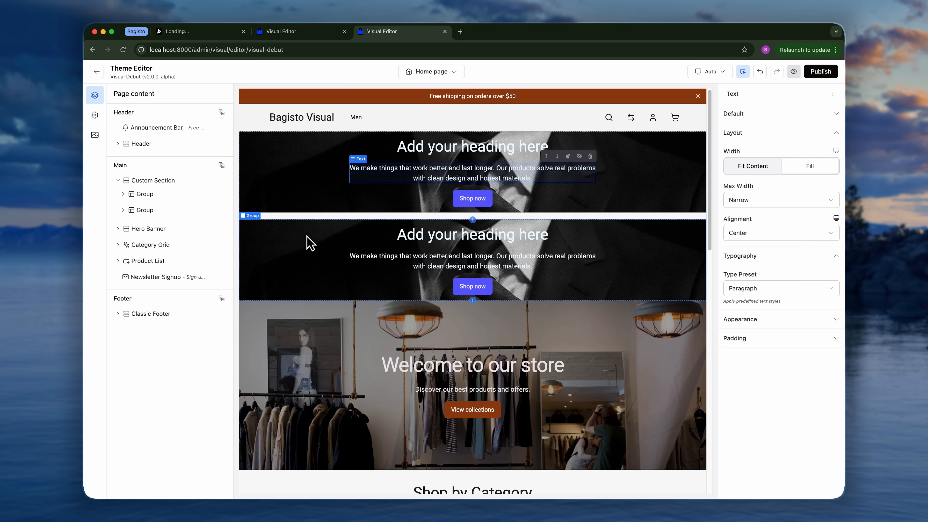
Set the Custom Section's direction to Horizontal and its gap between items to 0.
{"action": "left_click", "coordinate": [163, 185]}
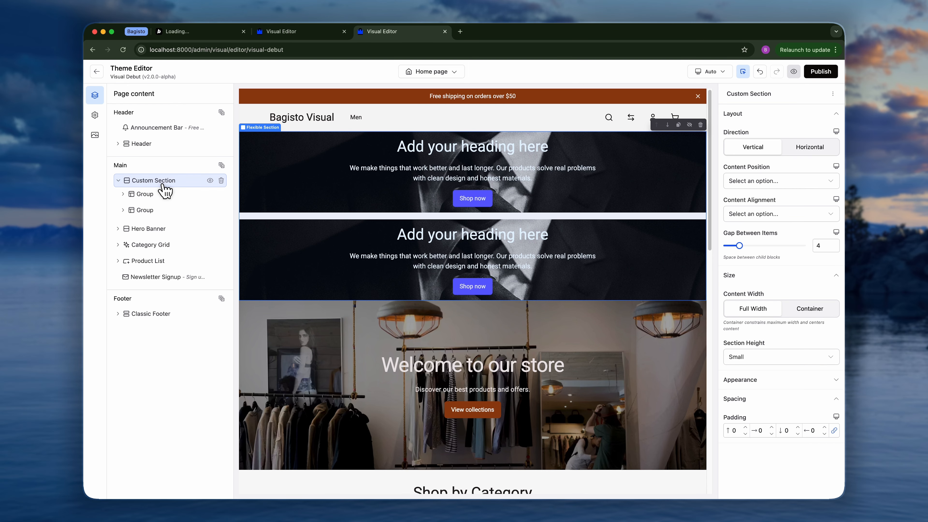
{"action": "left_click", "coordinate": [810, 148]}
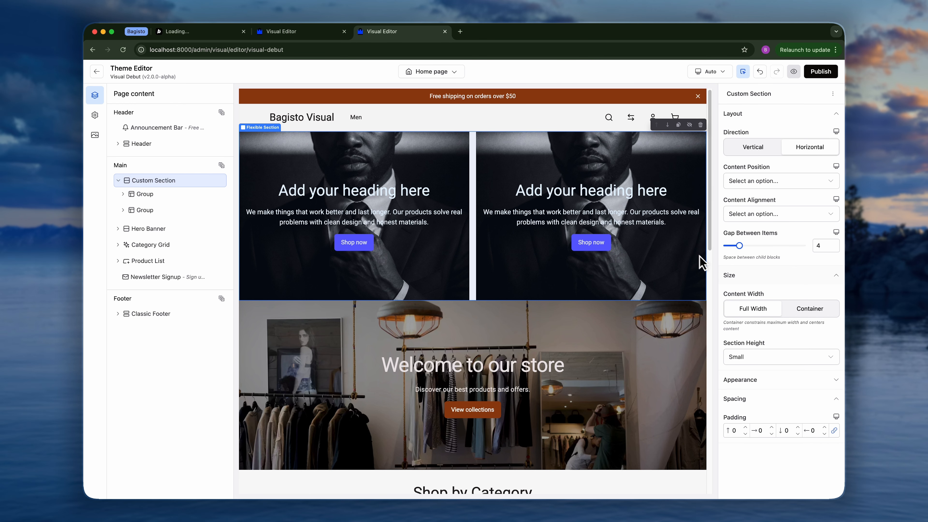
{"action": "left_click", "coordinate": [833, 248]}
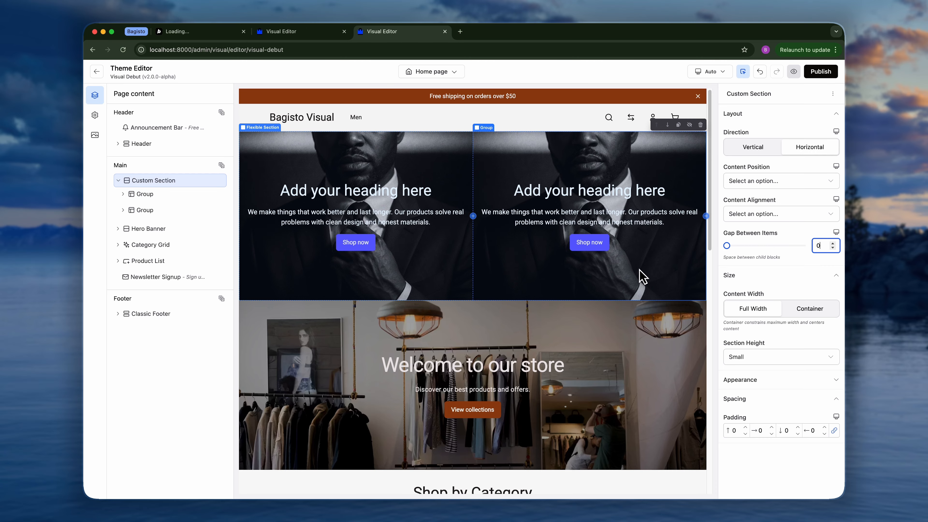
Replace the second Group's background image with the green shirt product photo.
{"action": "left_click", "coordinate": [642, 277]}
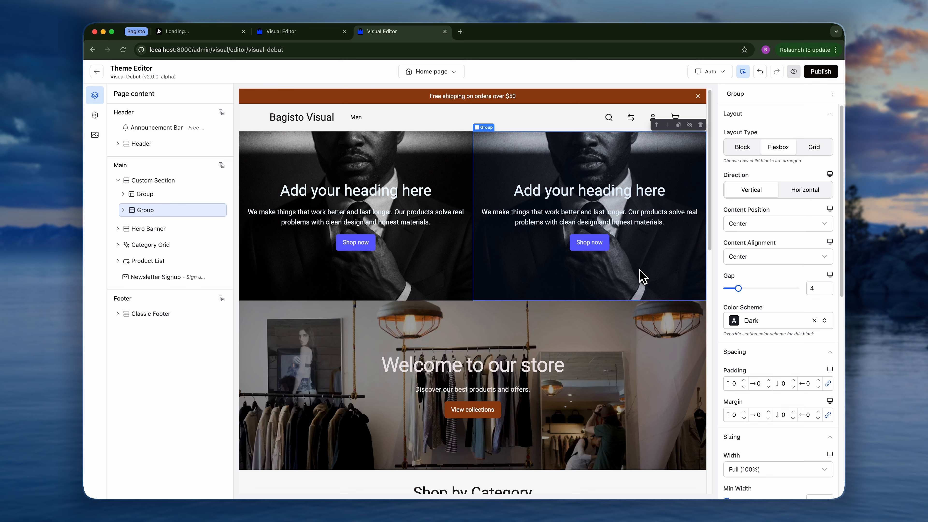
{"action": "scroll", "coordinate": [773, 369], "scroll_direction": "down", "scroll_amount": 10}
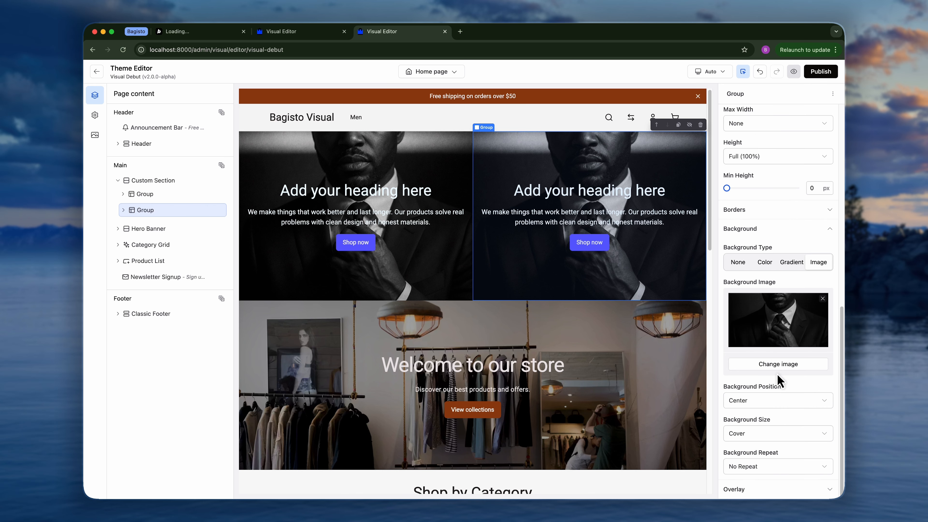
{"action": "left_click", "coordinate": [778, 364]}
{"action": "left_click", "coordinate": [763, 221]}
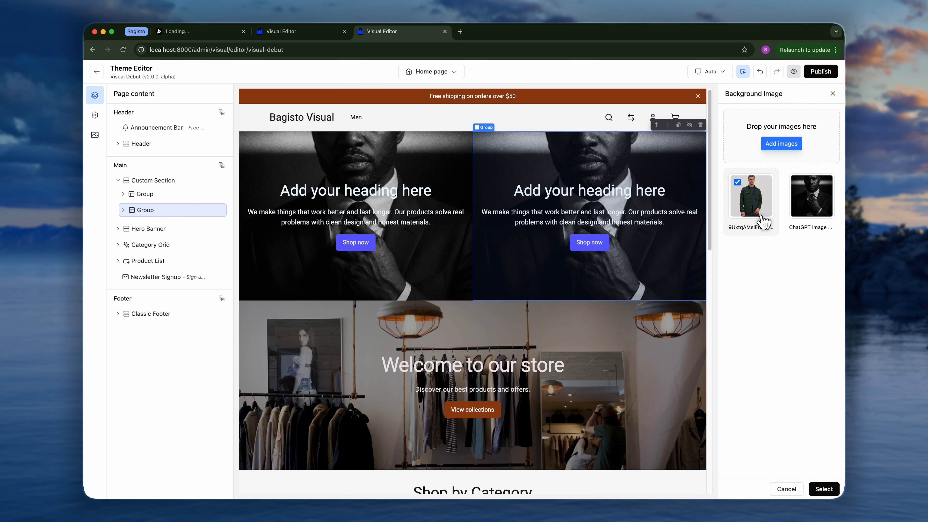
{"action": "left_click", "coordinate": [823, 488]}
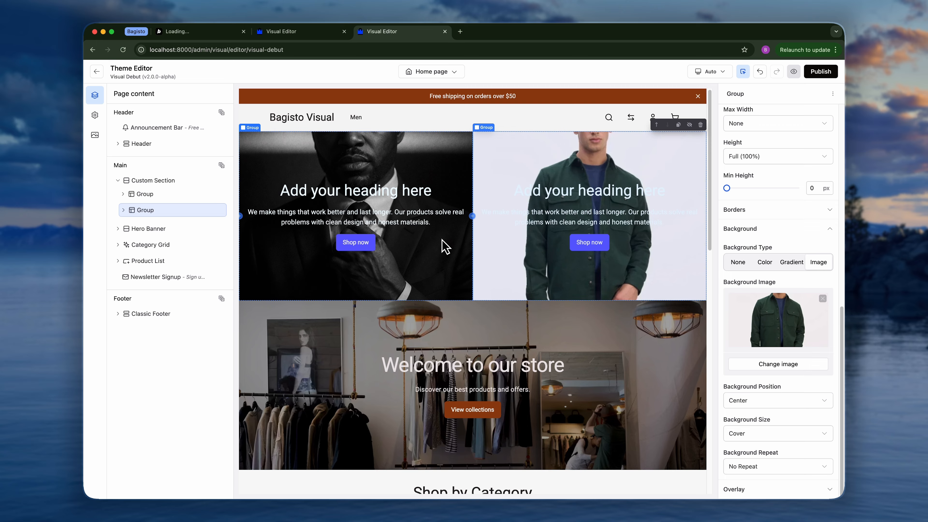
Open the block picker inside the Group and browse the available block categories without inserting anything.
{"action": "left_click", "coordinate": [472, 216]}
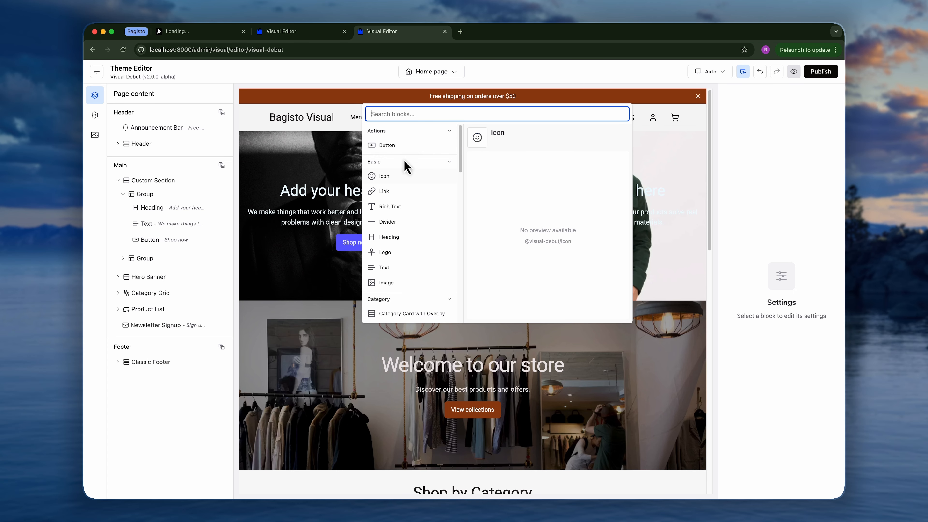
{"action": "scroll", "coordinate": [405, 212], "scroll_direction": "down", "scroll_amount": 5}
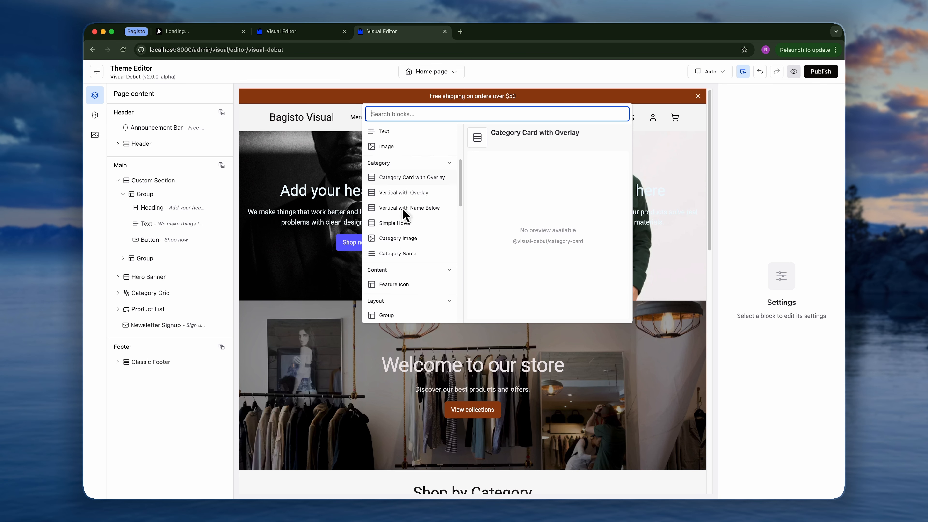
{"action": "scroll", "coordinate": [405, 214], "scroll_direction": "down", "scroll_amount": 10}
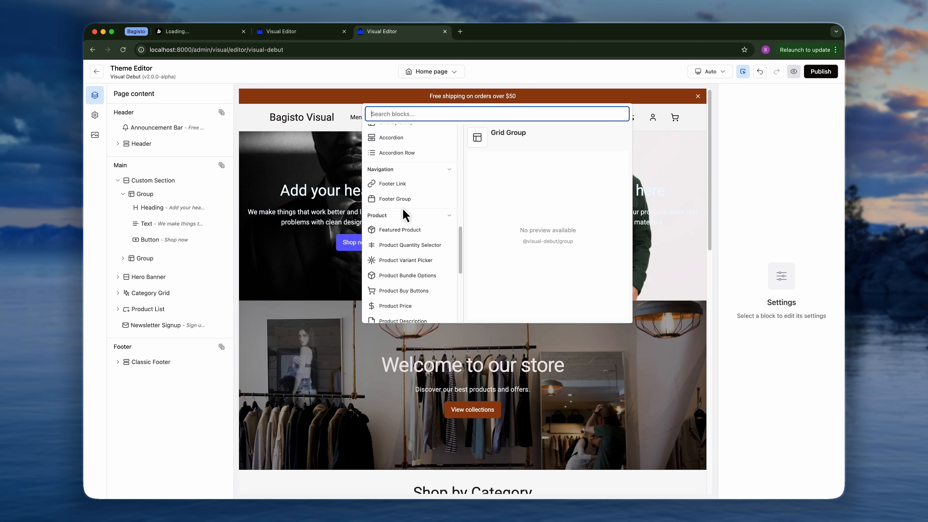
{"action": "scroll", "coordinate": [404, 214], "scroll_direction": "down", "scroll_amount": 4}
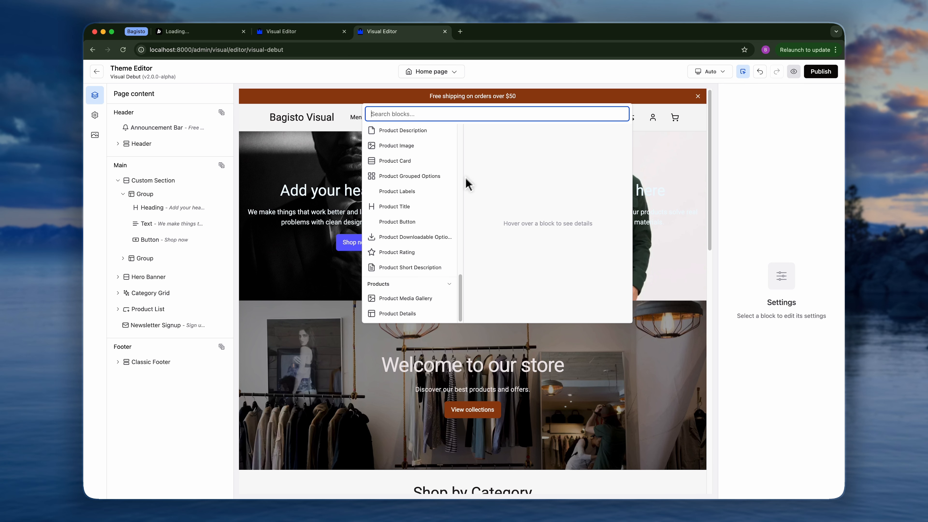
{"action": "left_click", "coordinate": [740, 219]}
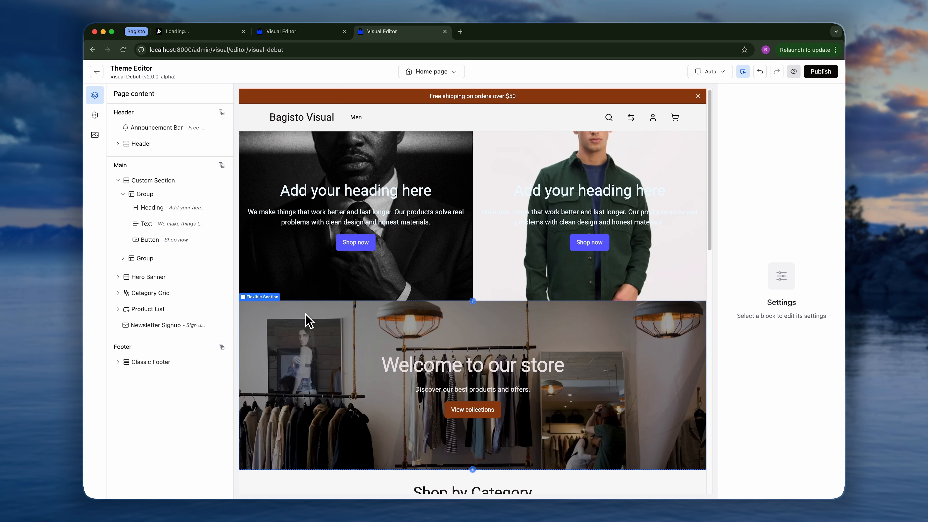
Add a Product Button block after Informations inside the Product List's Product Card.
{"action": "left_click", "coordinate": [117, 180]}
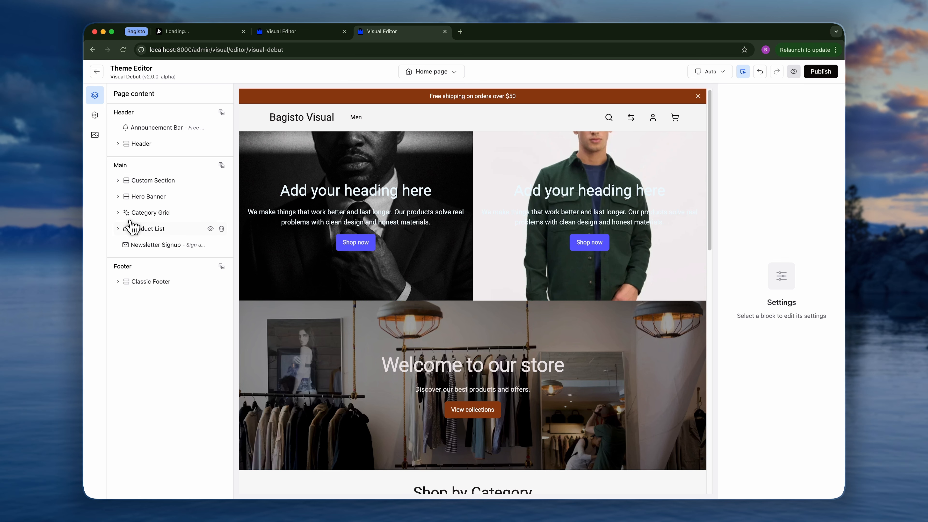
{"action": "left_click", "coordinate": [157, 228]}
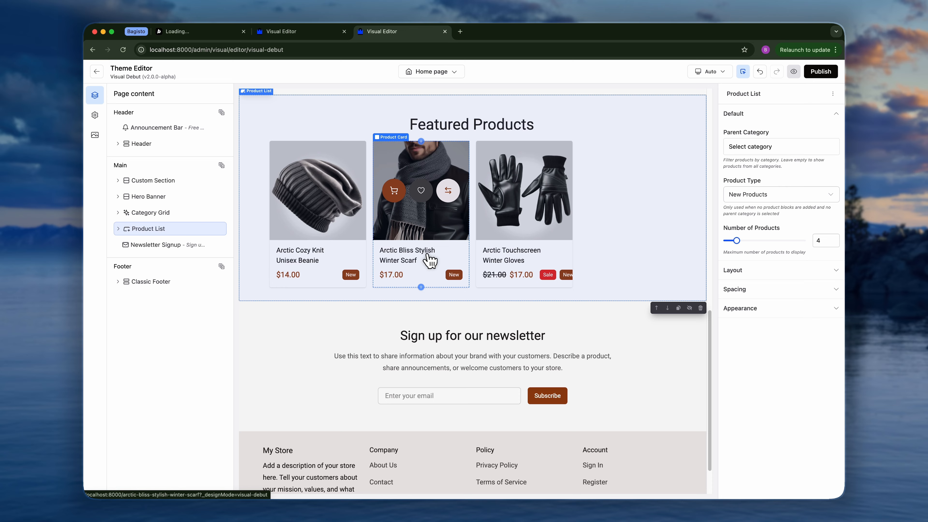
{"action": "left_click", "coordinate": [118, 230]}
{"action": "left_click", "coordinate": [123, 256]}
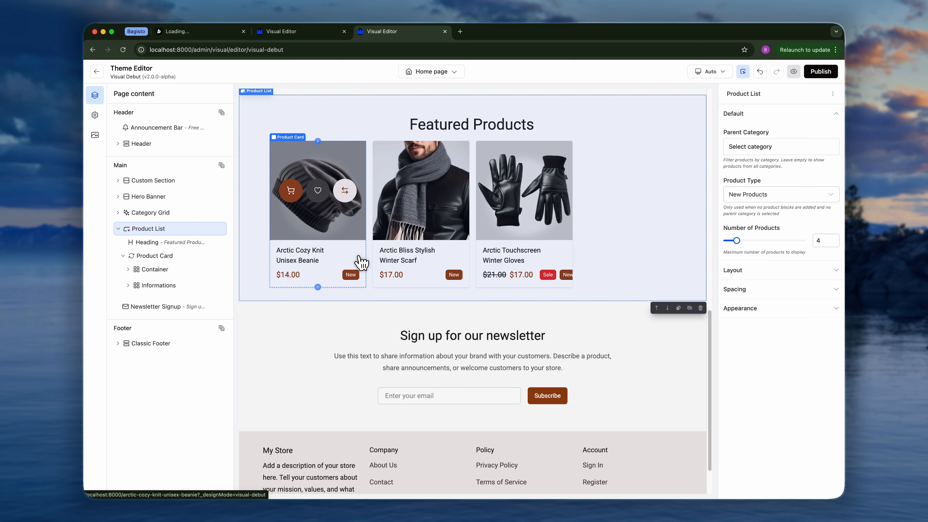
{"action": "left_click", "coordinate": [168, 255]}
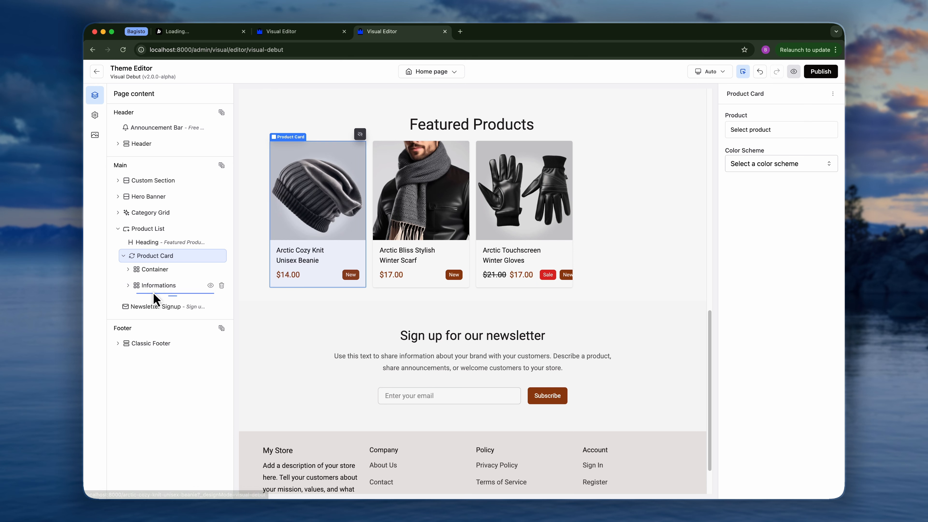
{"action": "left_click", "coordinate": [176, 294]}
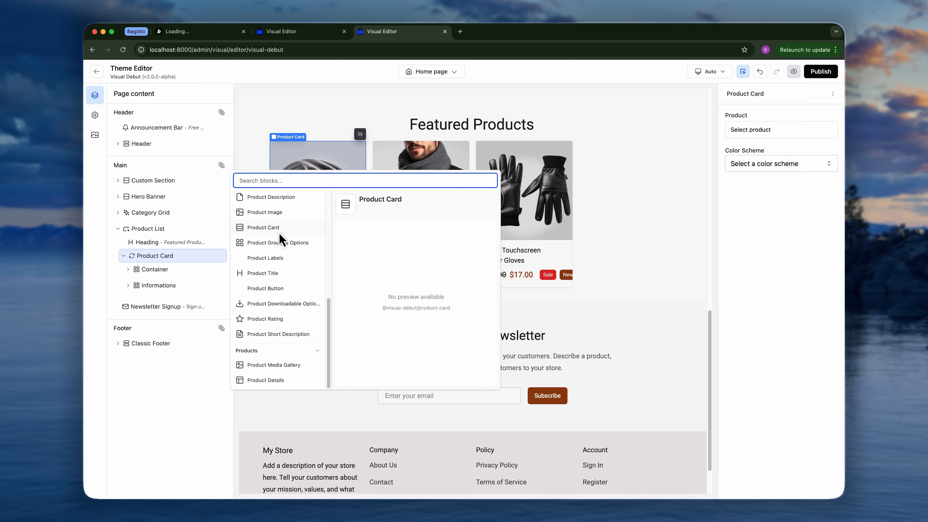
{"action": "left_click", "coordinate": [269, 289]}
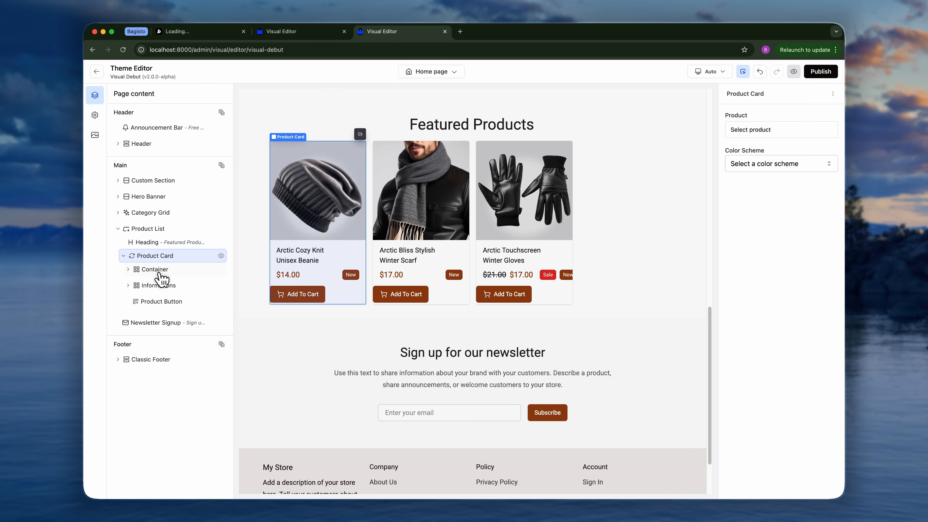
Move the Product Button into the Informations block, after Price & Labels.
{"action": "left_click", "coordinate": [128, 286]}
{"action": "mouse_move", "coordinate": [147, 336]}
{"action": "left_mouse_down"}
{"action": "mouse_move", "coordinate": [162, 323]}
{"action": "mouse_move", "coordinate": [165, 337]}
{"action": "left_mouse_up"}
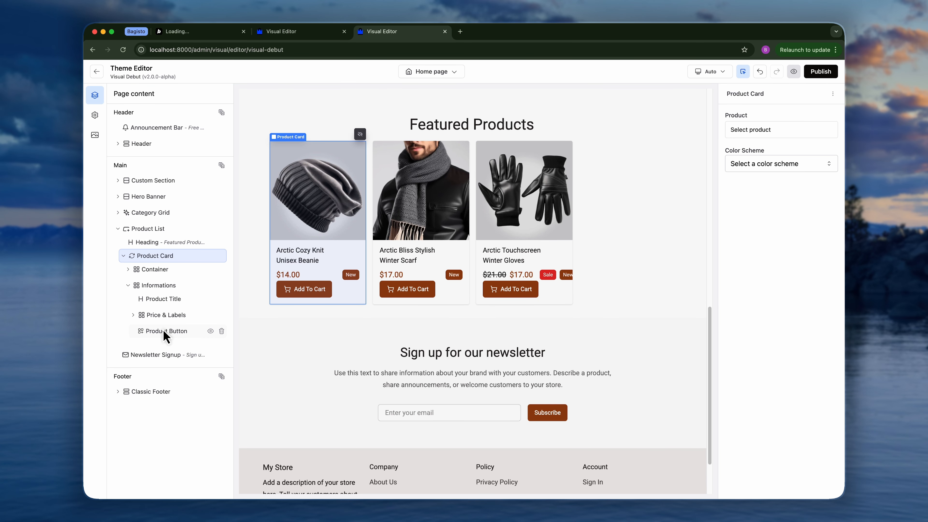
Set the Informations block's layout to vertical Flexbox with a gap of 2.
{"action": "left_click", "coordinate": [168, 287]}
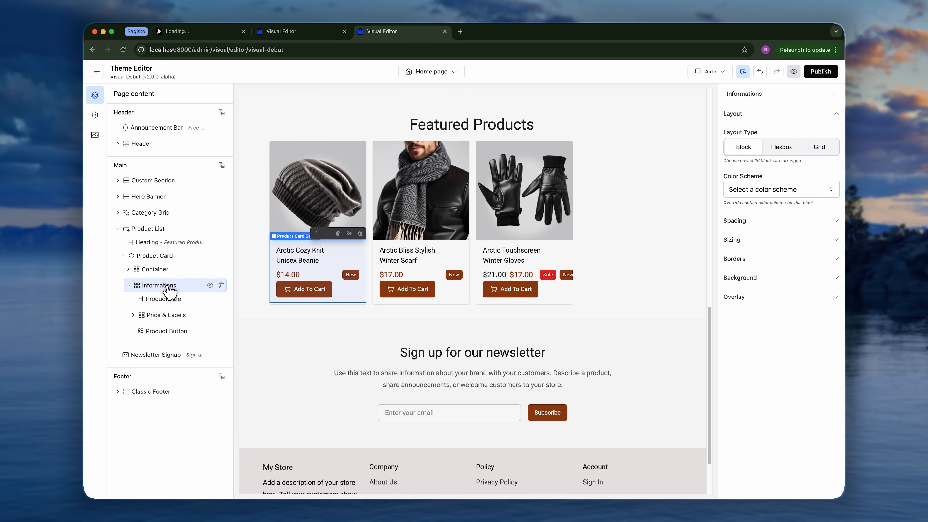
{"action": "left_click", "coordinate": [785, 147]}
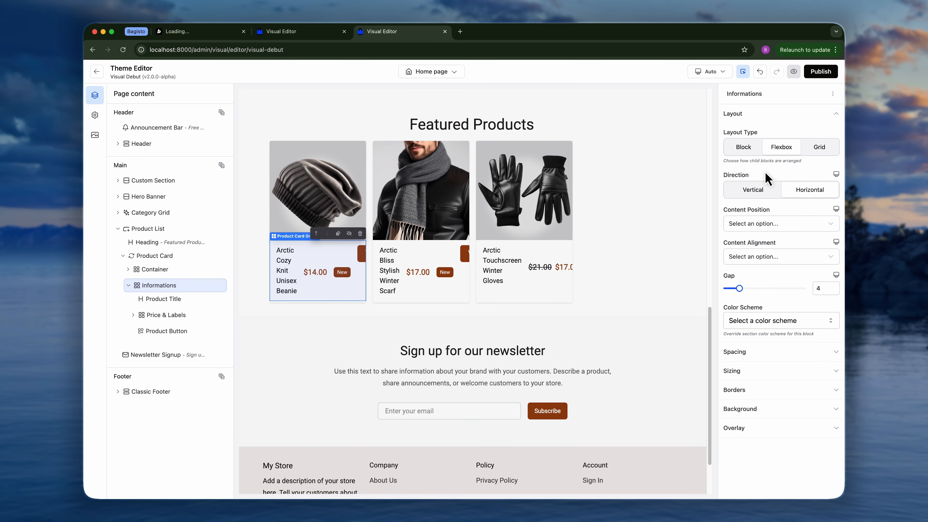
{"action": "left_click", "coordinate": [753, 194]}
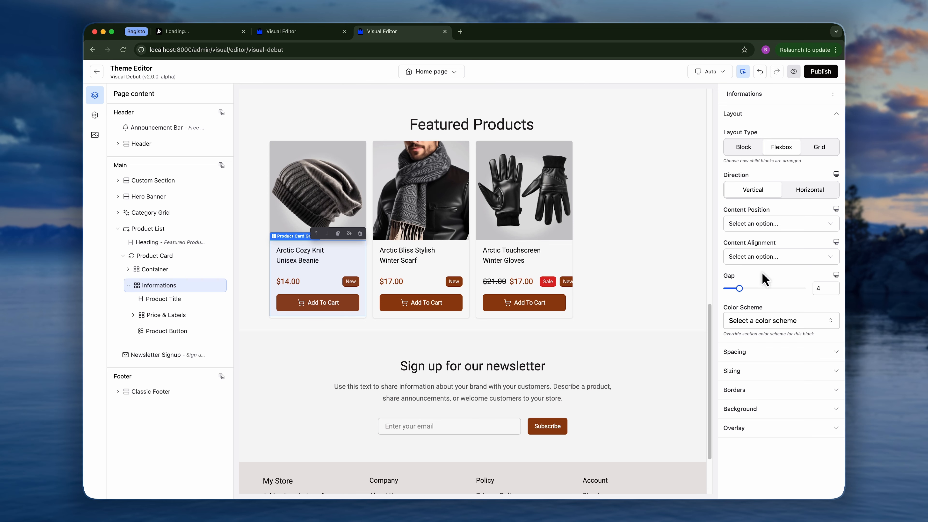
{"action": "left_click", "coordinate": [831, 290]}
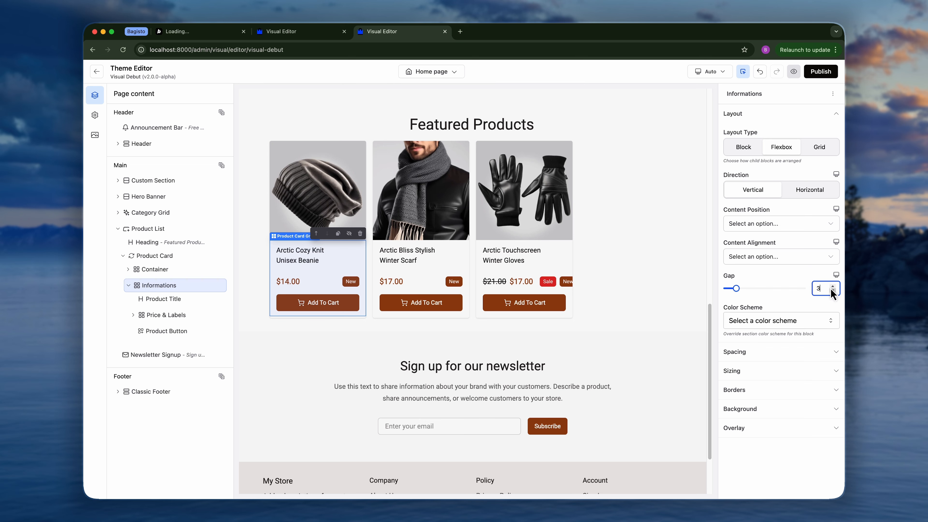
{"action": "left_click", "coordinate": [832, 292]}
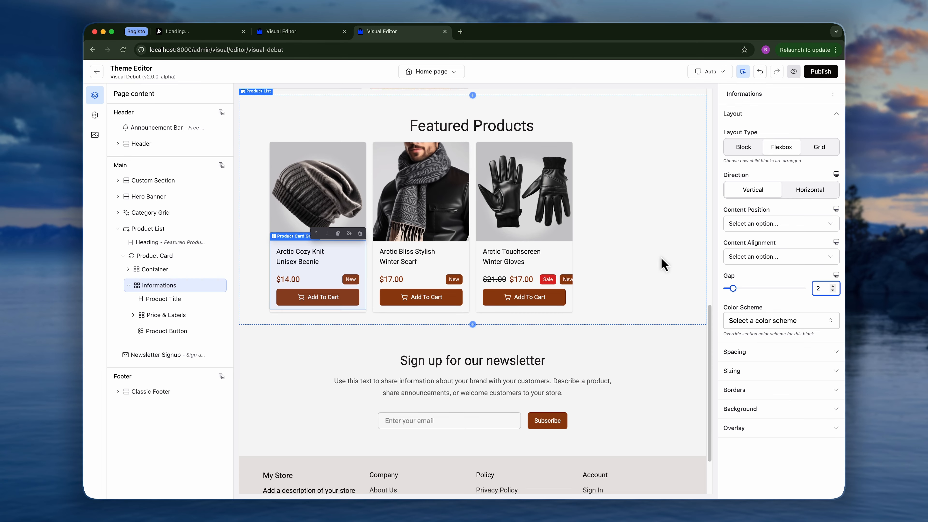
Preview the live storefront in a new tab, scroll through the Featured Products cards, and return to the theme editor.
{"action": "scroll", "coordinate": [663, 264], "scroll_direction": "up", "scroll_amount": 15}
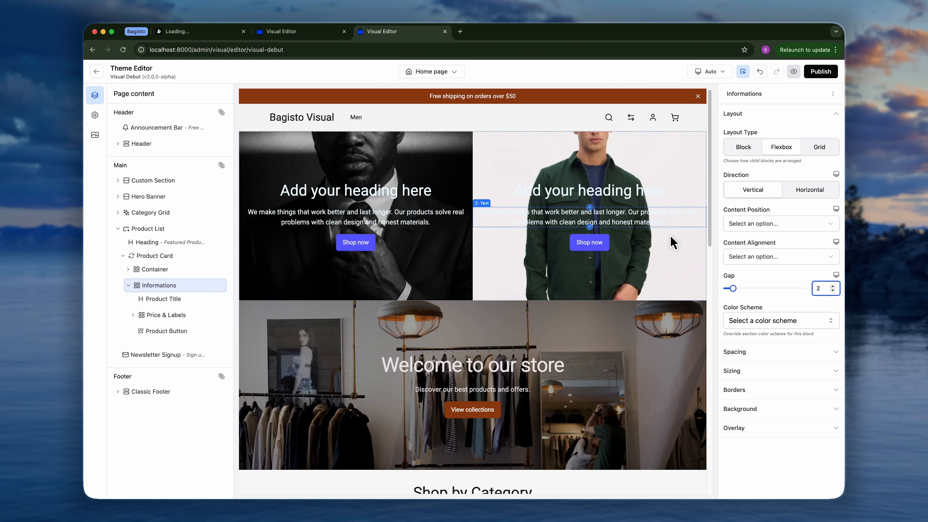
{"action": "left_click", "coordinate": [793, 72]}
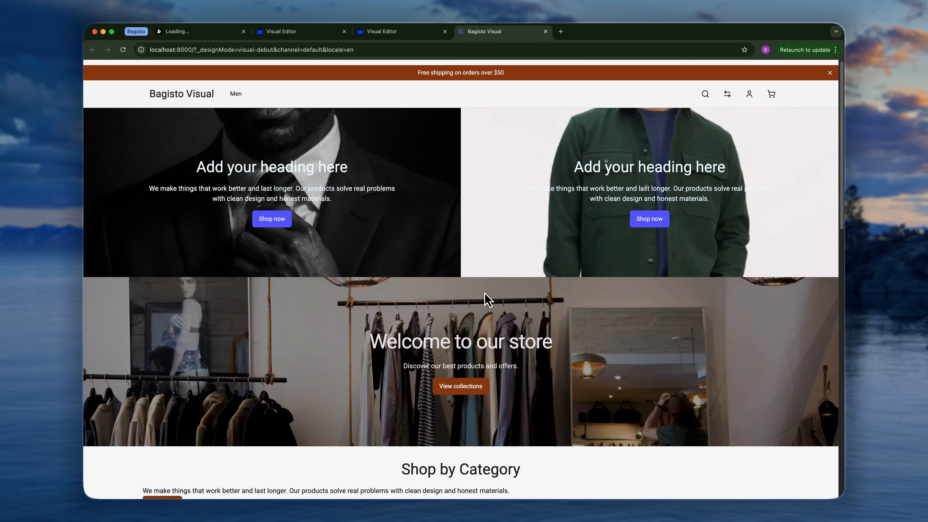
{"action": "scroll", "coordinate": [486, 298], "scroll_direction": "down", "scroll_amount": 9}
{"action": "scroll", "coordinate": [488, 300], "scroll_direction": "down", "scroll_amount": 8}
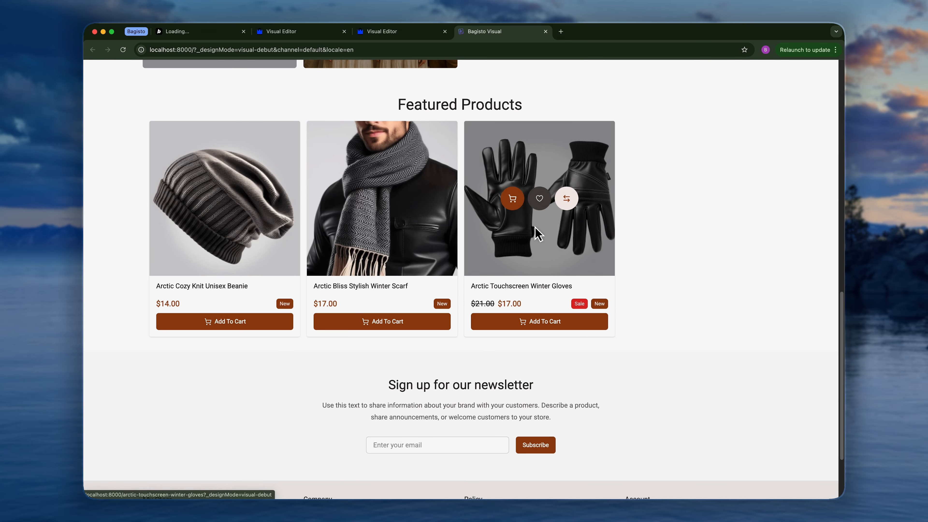
{"action": "scroll", "coordinate": [588, 344], "scroll_direction": "down", "scroll_amount": 4}
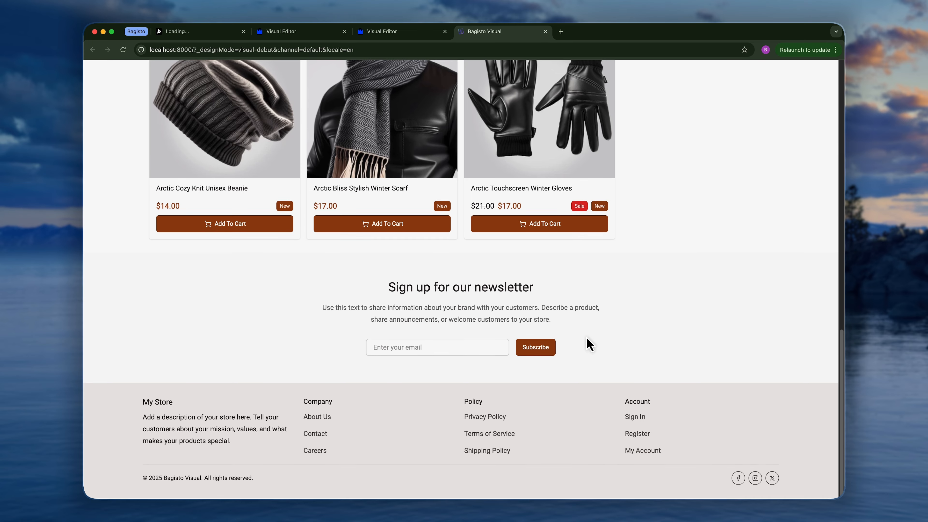
{"action": "scroll", "coordinate": [588, 343], "scroll_direction": "up", "scroll_amount": 14}
{"action": "scroll", "coordinate": [586, 342], "scroll_direction": "up", "scroll_amount": 5}
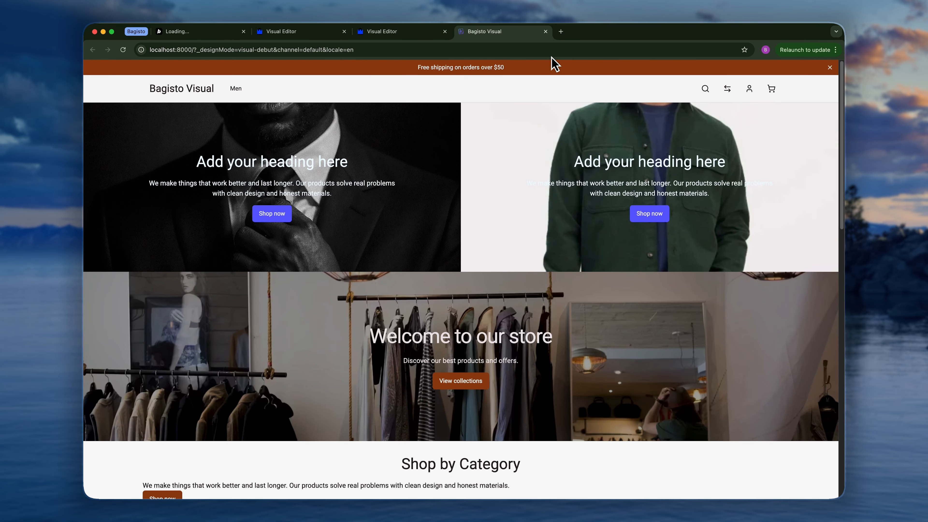
{"action": "left_click", "coordinate": [545, 31]}
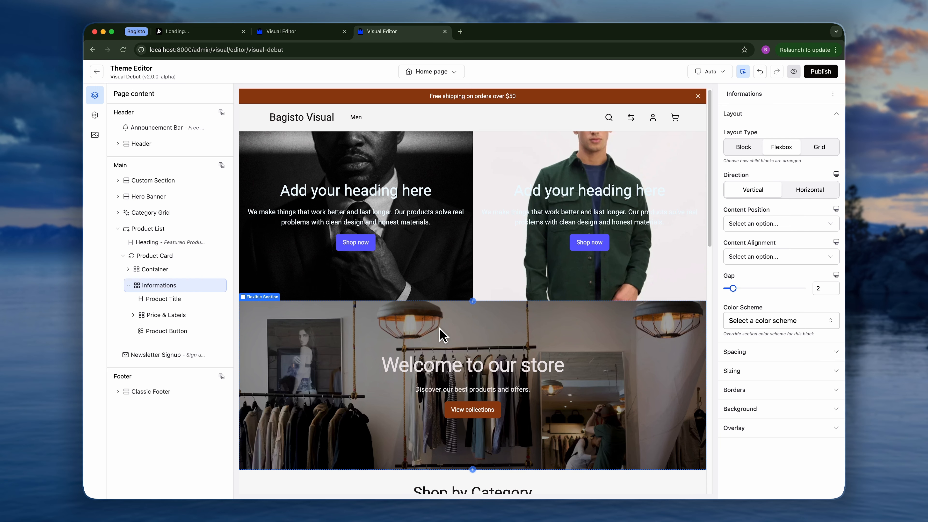
{"action": "scroll", "coordinate": [441, 334], "scroll_direction": "down", "scroll_amount": 2}
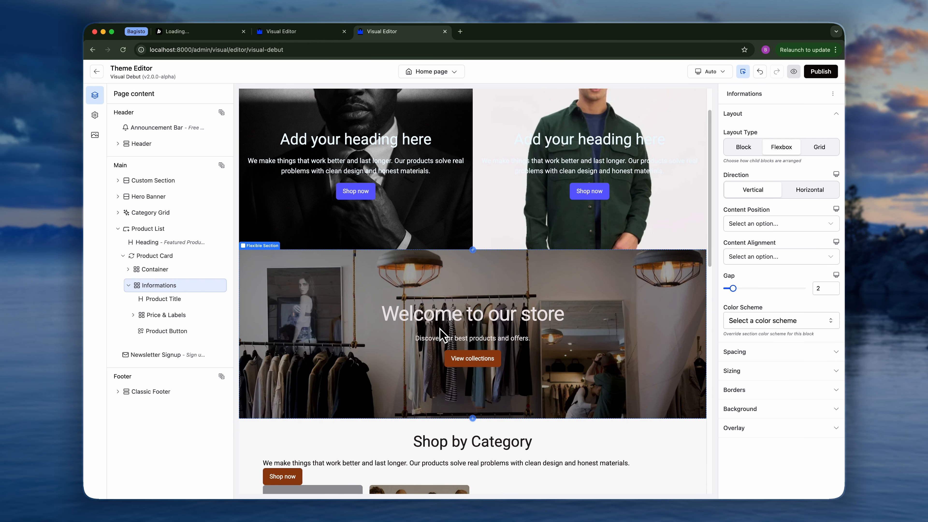